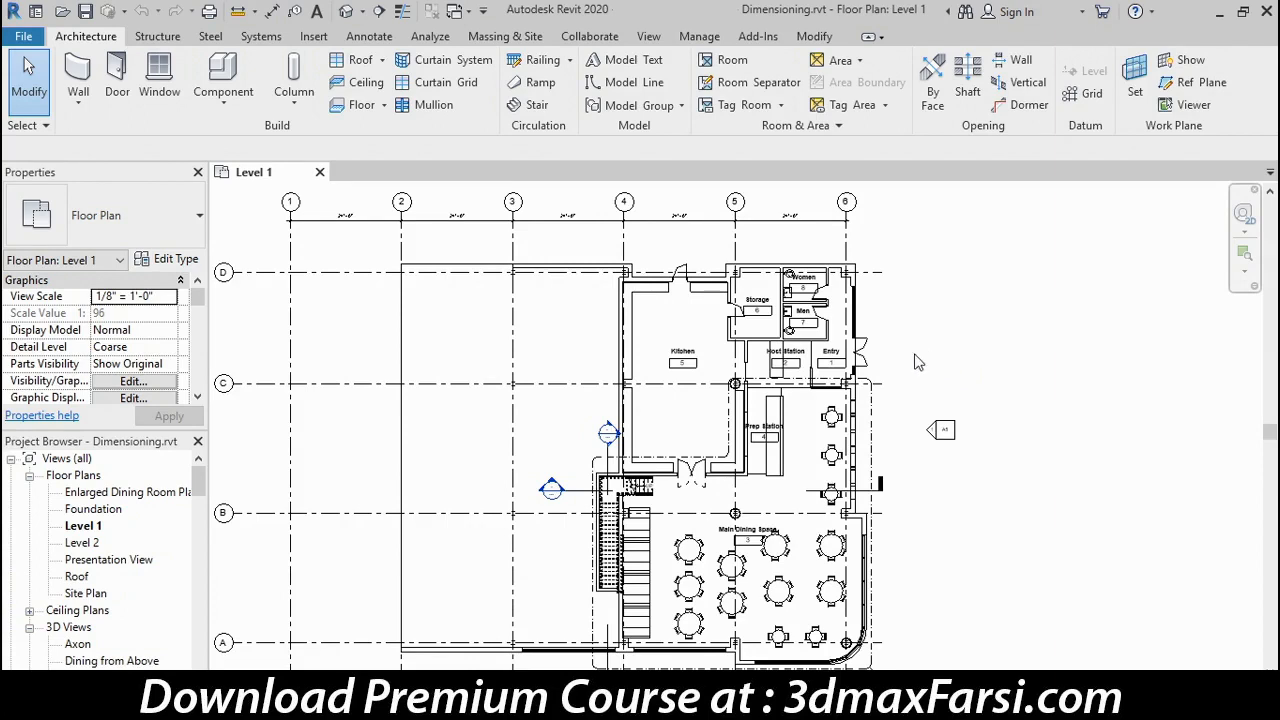
# Place an overall aligned dimension between the outer wall faces of the north and south exterior walls, east of the building
pyautogui.moveTo(899, 356)
pyautogui.mouseDown(button='middle')
pyautogui.moveTo(912, 368)
pyautogui.moveTo(766, 355)
pyautogui.mouseUp(button='middle')
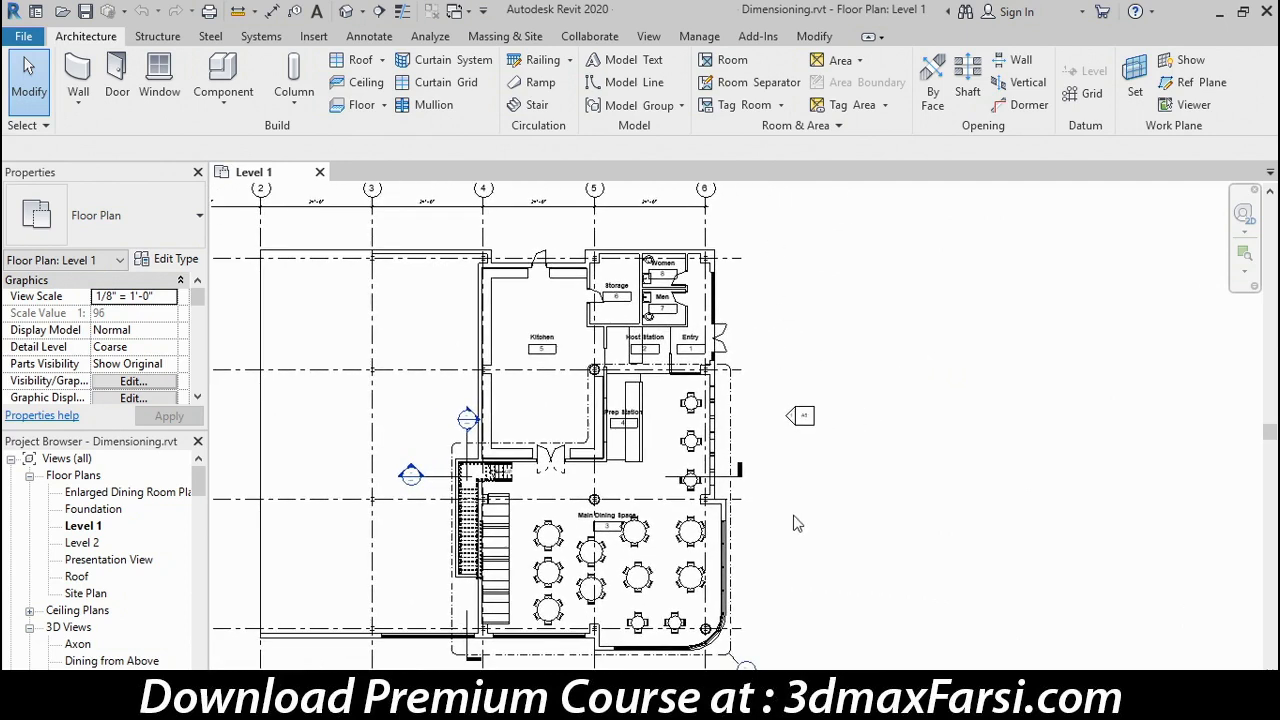
pyautogui.click(272, 13)
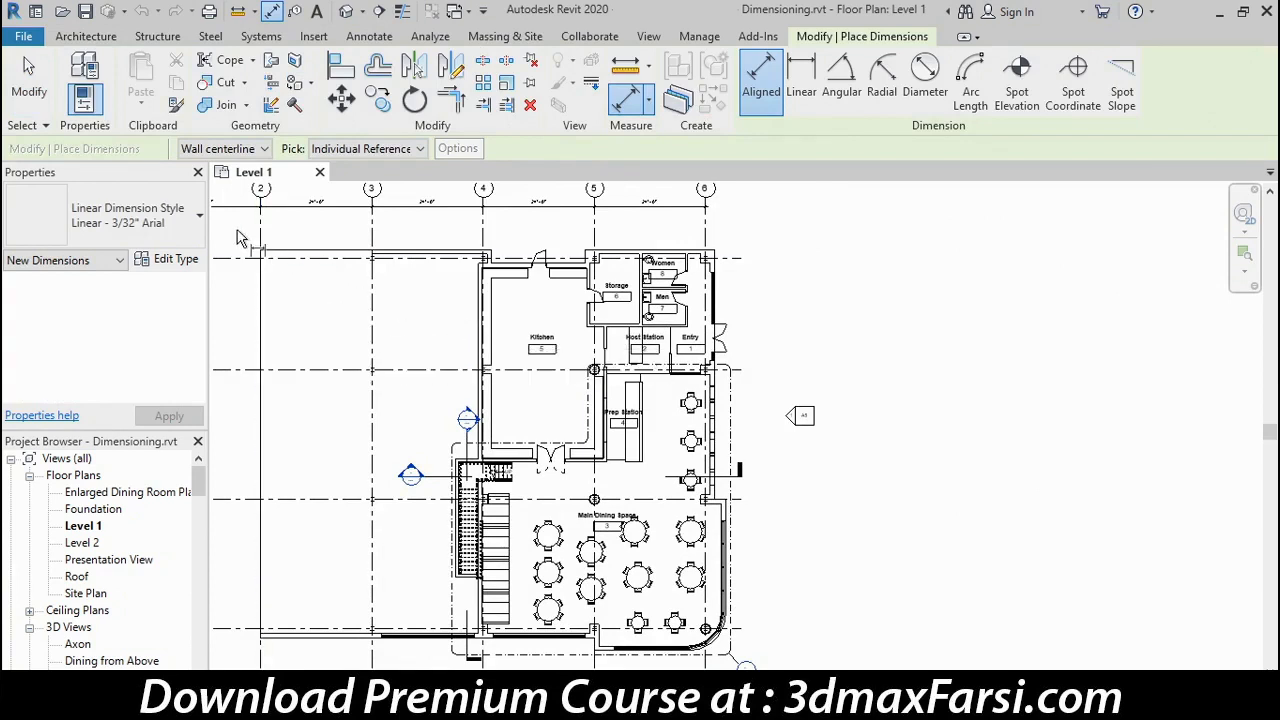
pyautogui.click(264, 150)
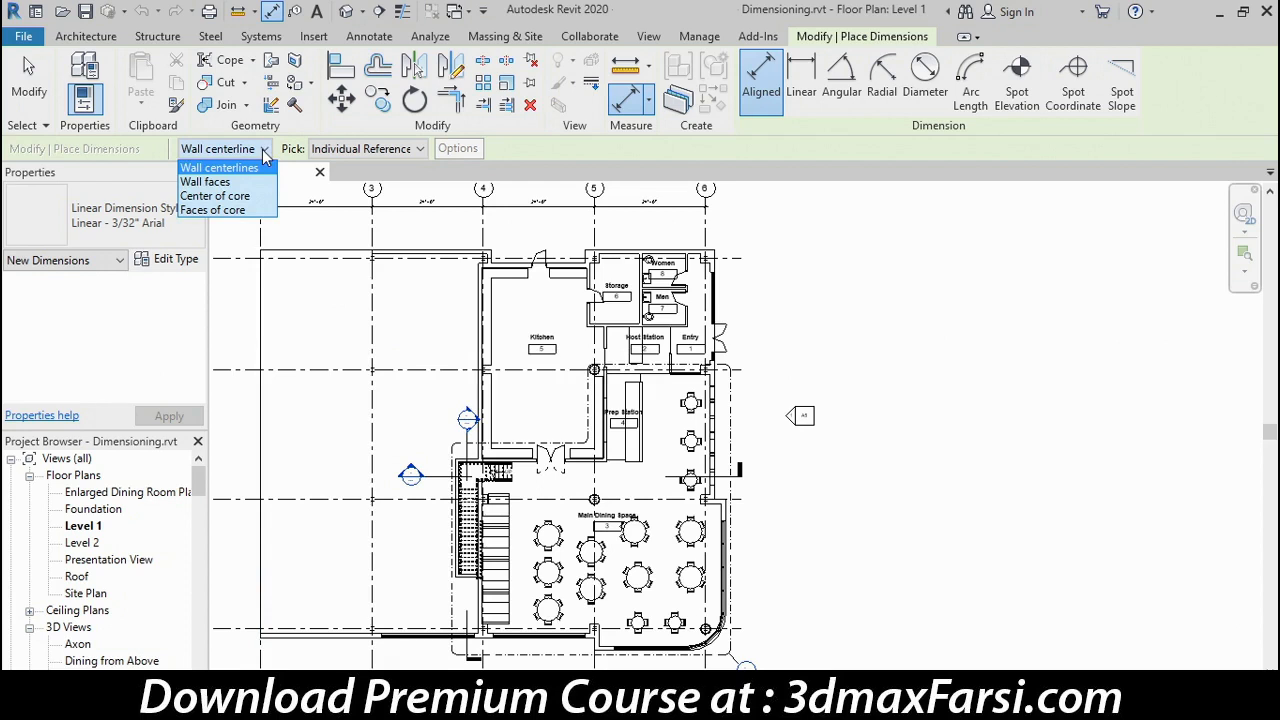
pyautogui.click(265, 152)
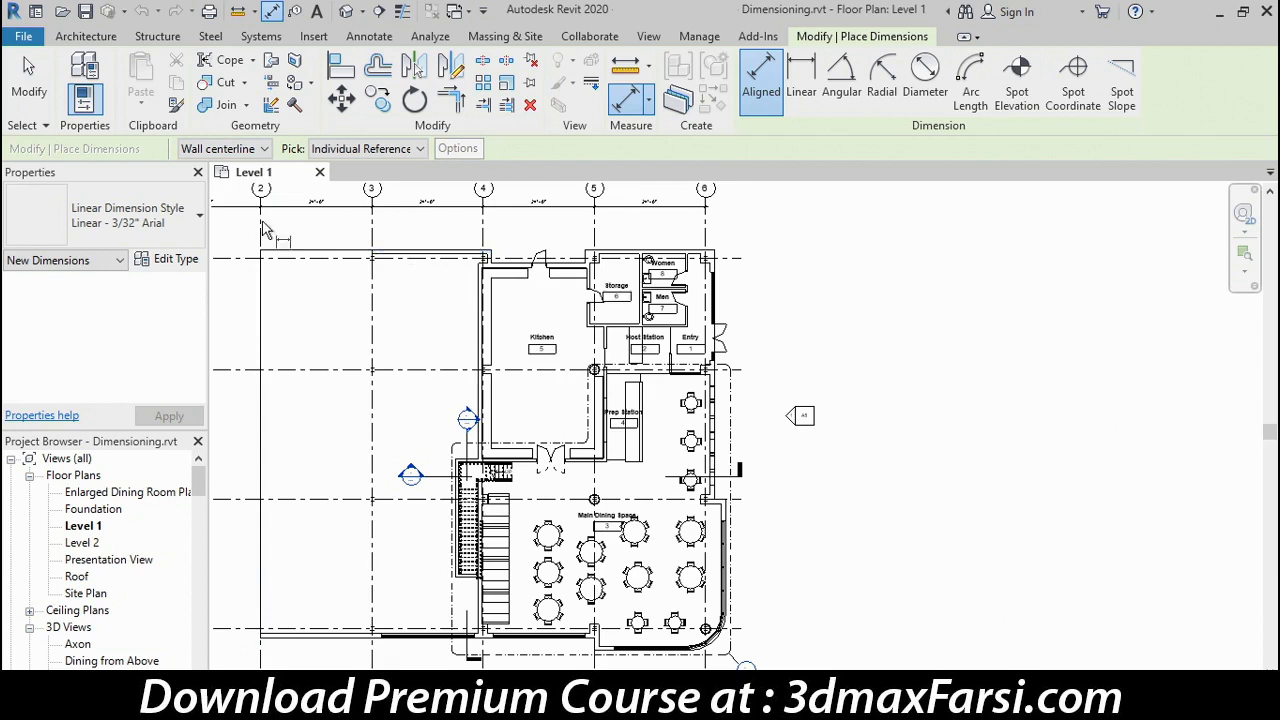
pyautogui.click(258, 152)
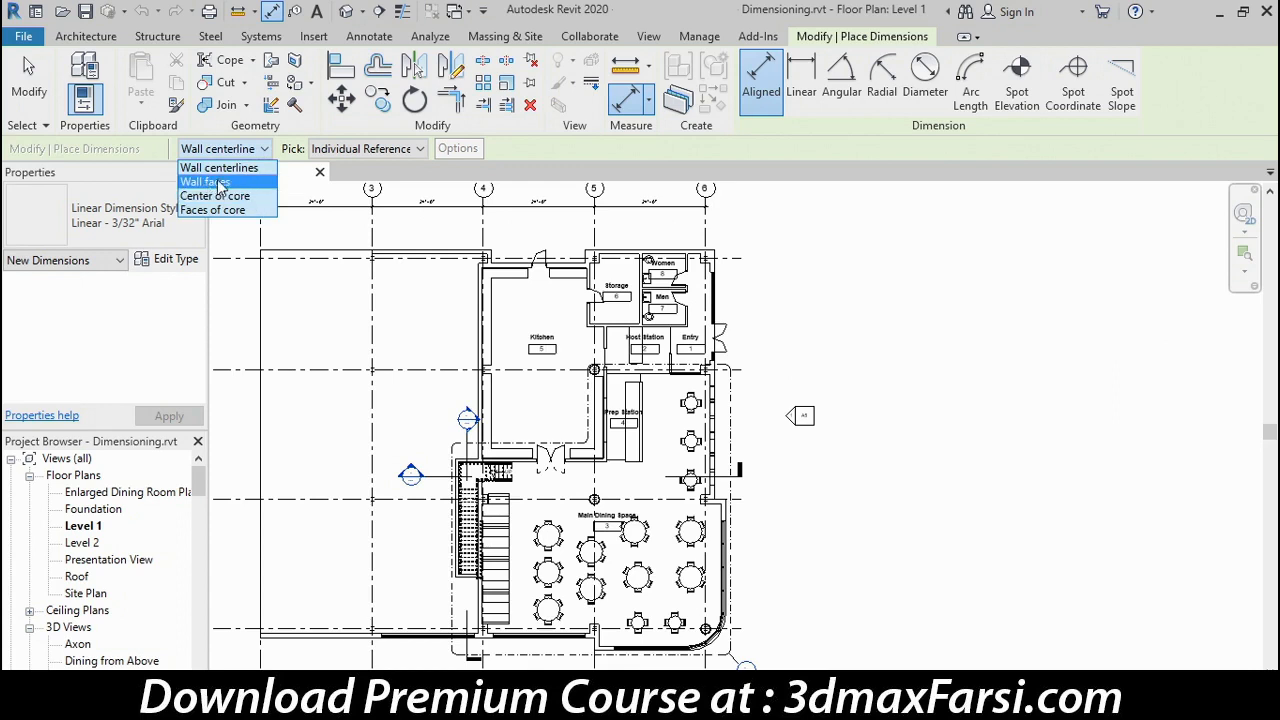
pyautogui.click(219, 183)
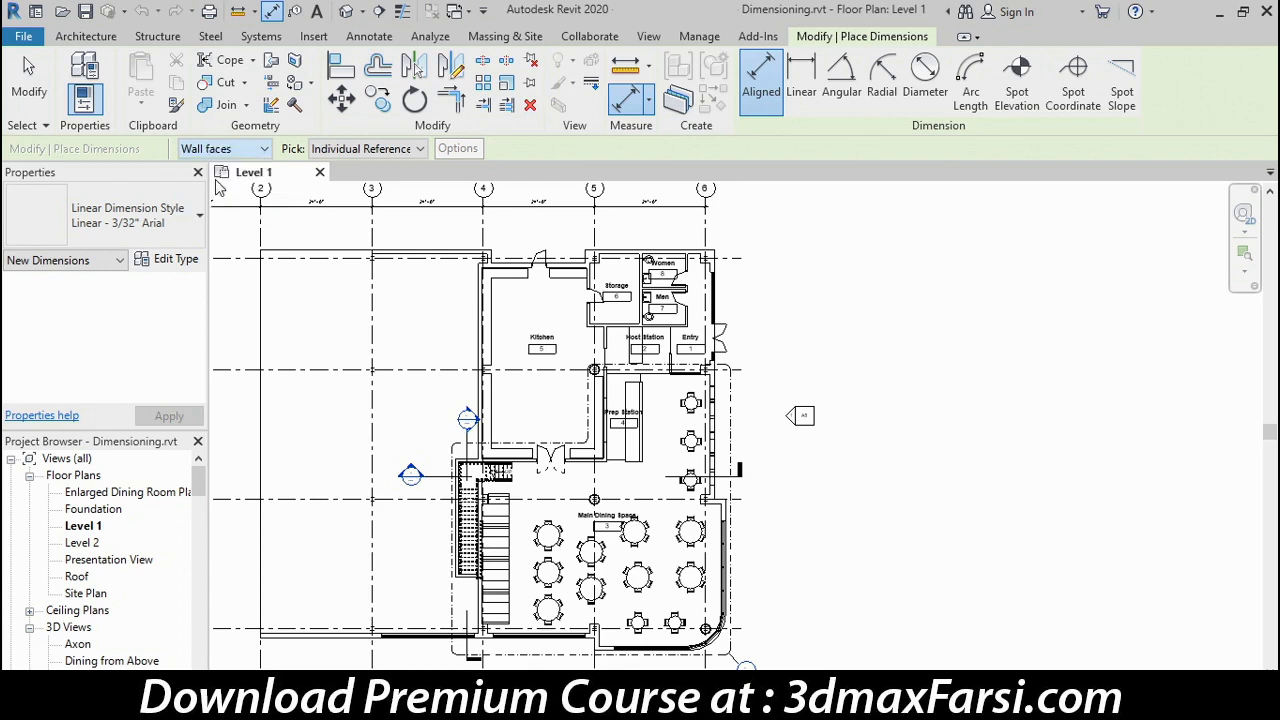
pyautogui.click(666, 252)
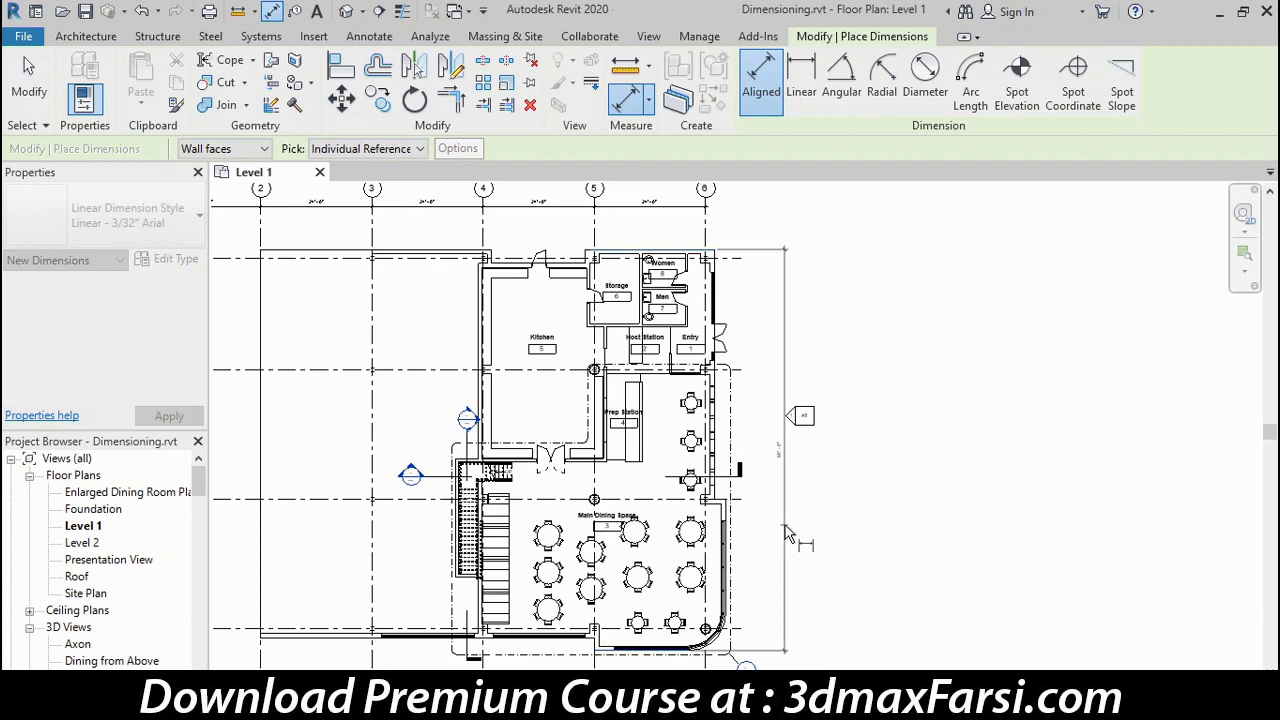
pyautogui.click(785, 537)
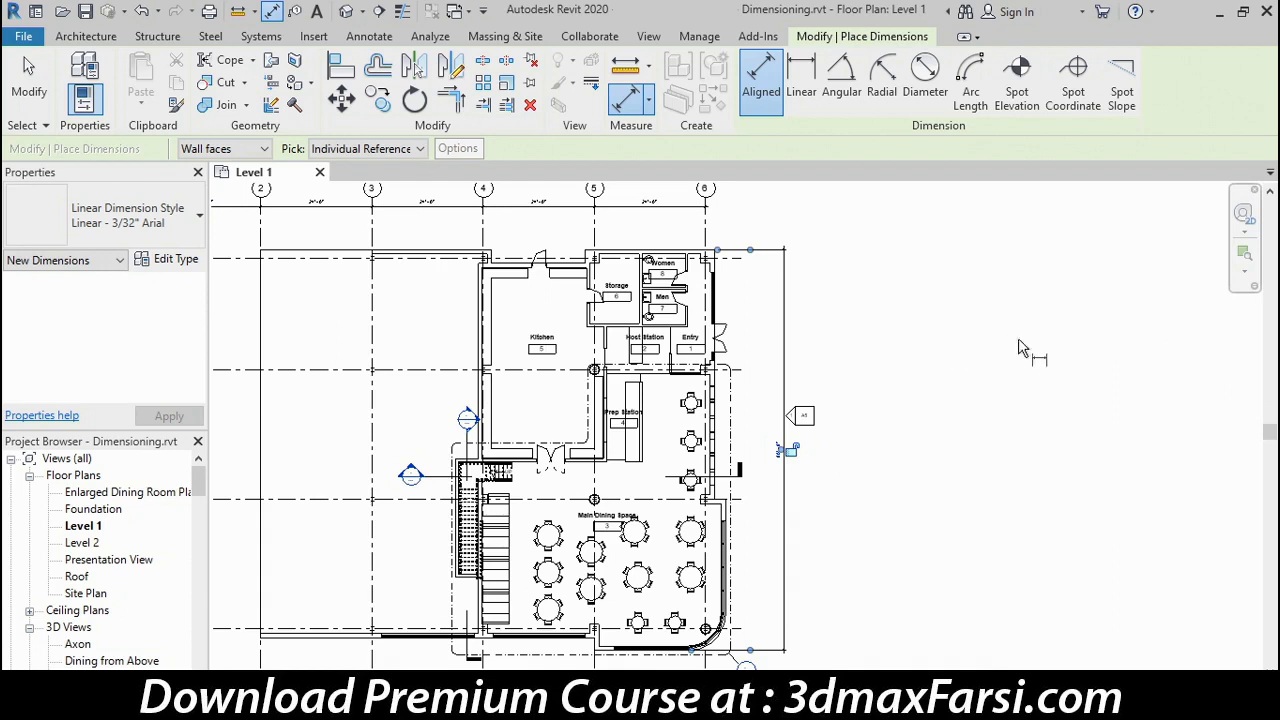
# Dimension the entire east exterior wall with intersecting grids as automatic references, placing the string just inside the overall dimension
pyautogui.click(419, 150)
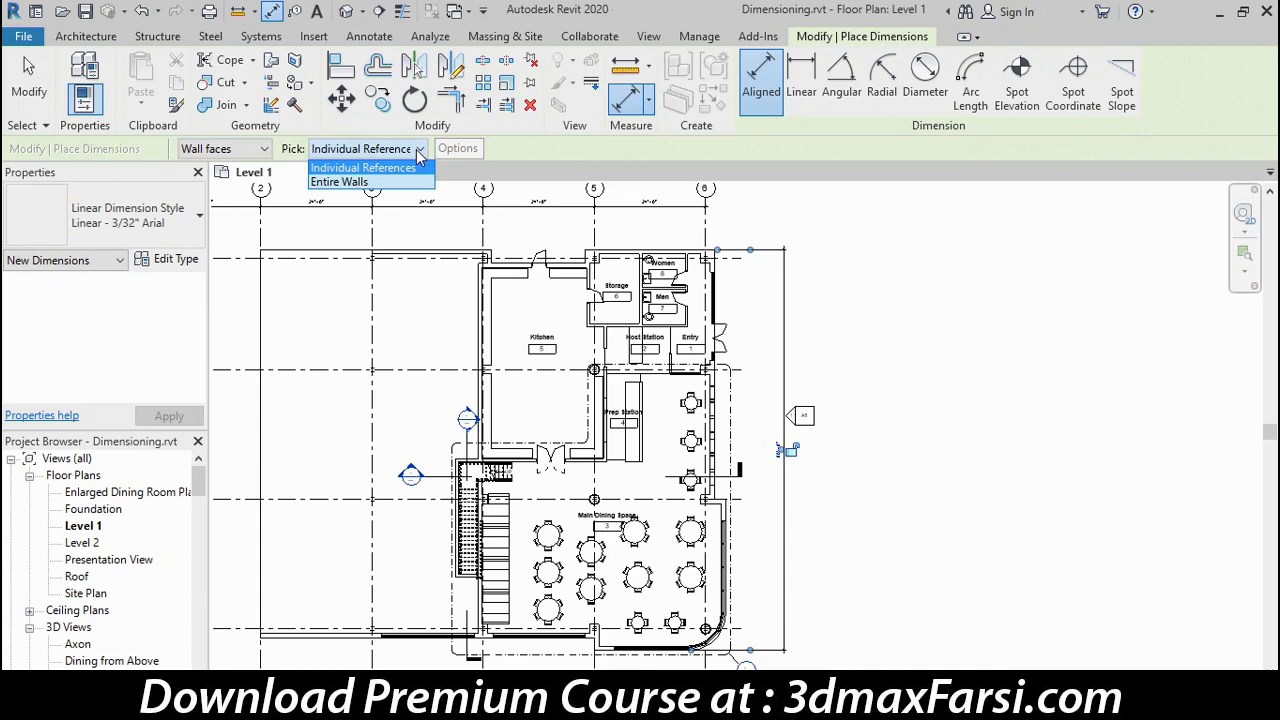
pyautogui.click(352, 183)
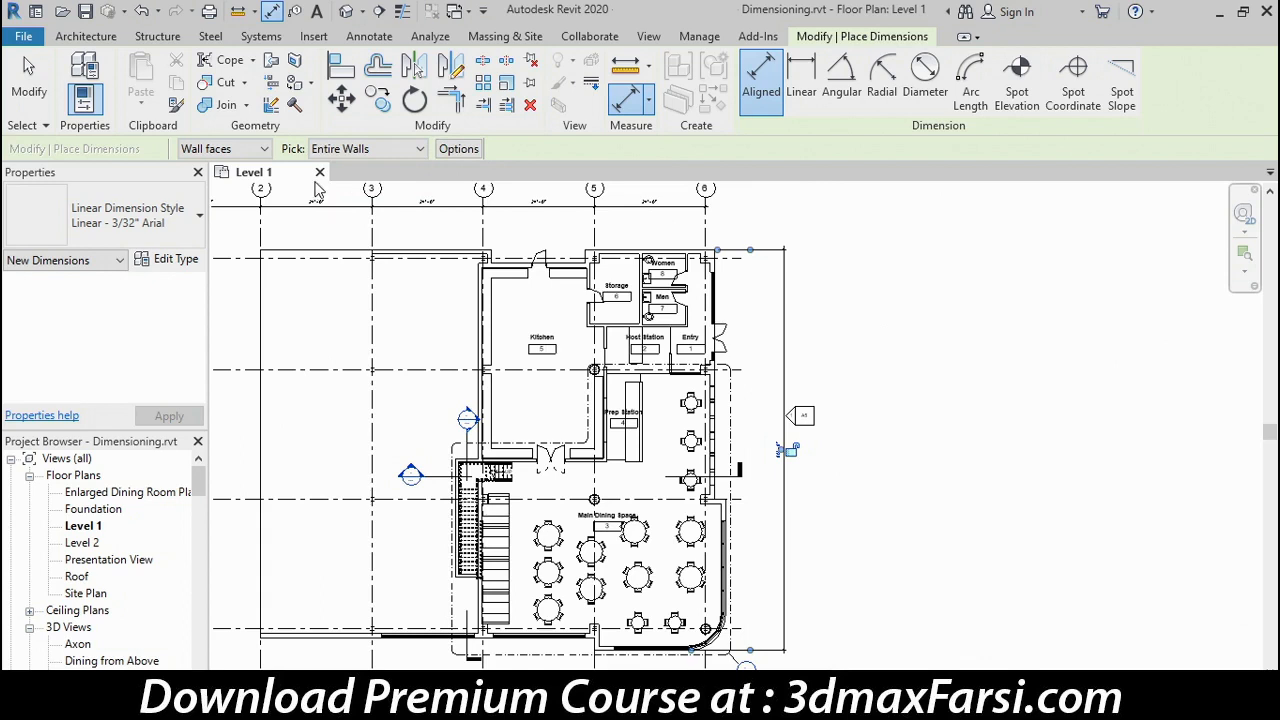
pyautogui.click(466, 152)
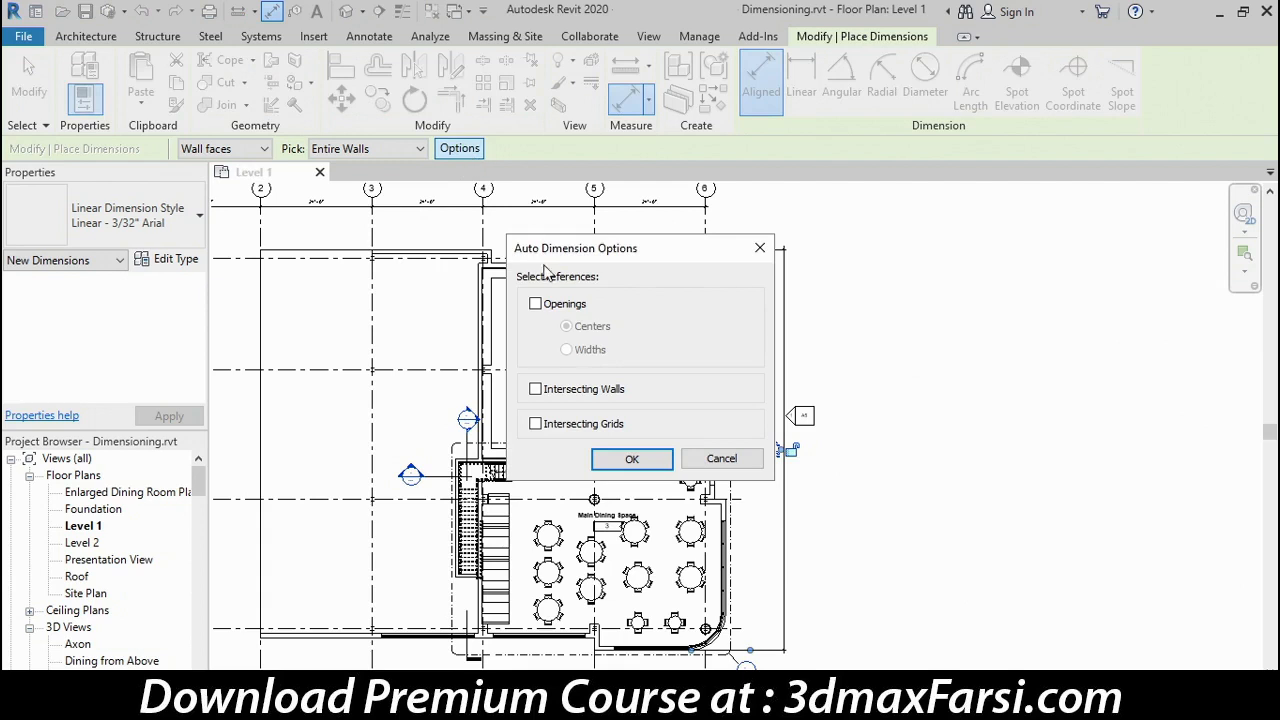
pyautogui.click(536, 425)
pyautogui.click(652, 462)
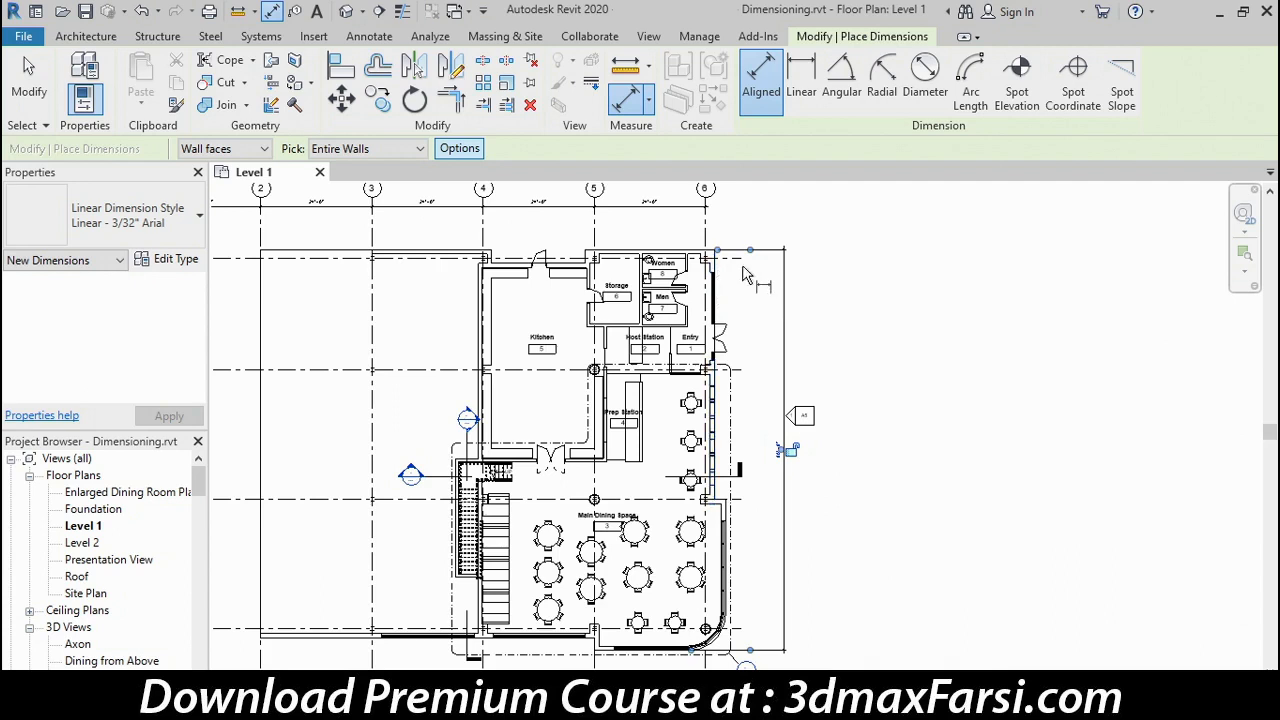
pyautogui.scroll(3, 750, 282)
pyautogui.moveTo(753, 290); pyautogui.dragTo(677, 274, button='middle')
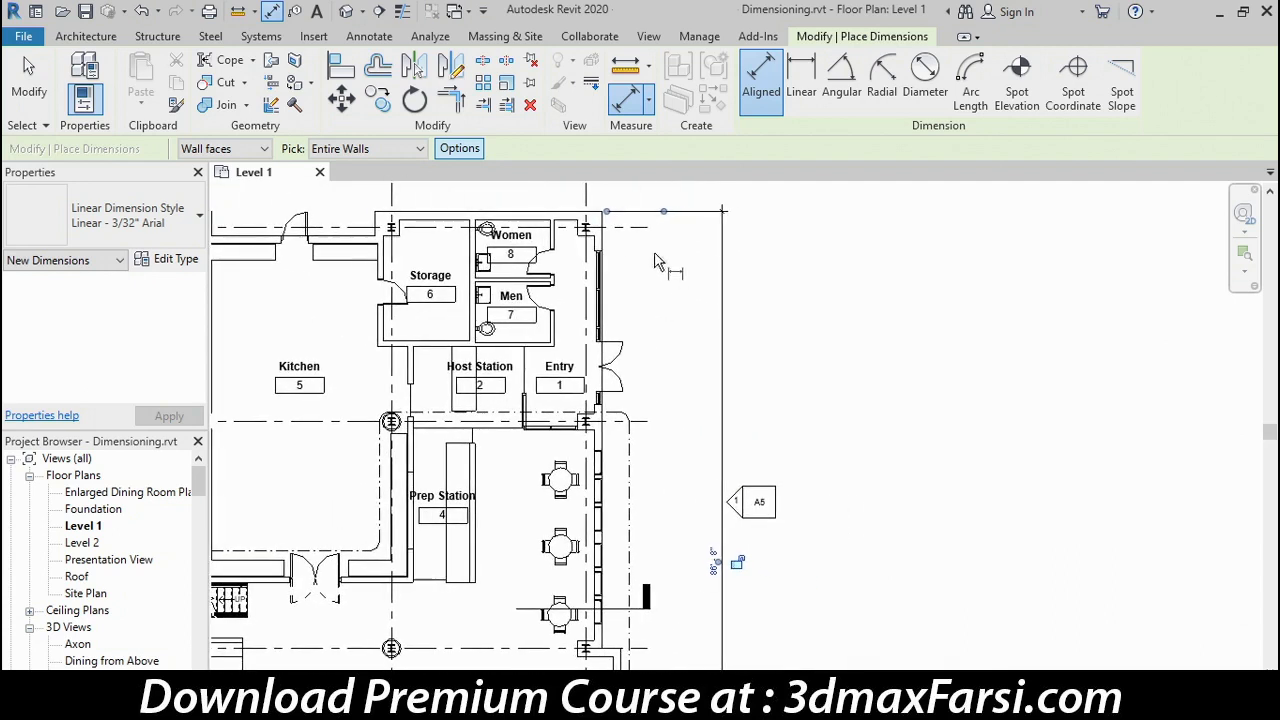
pyautogui.click(603, 248)
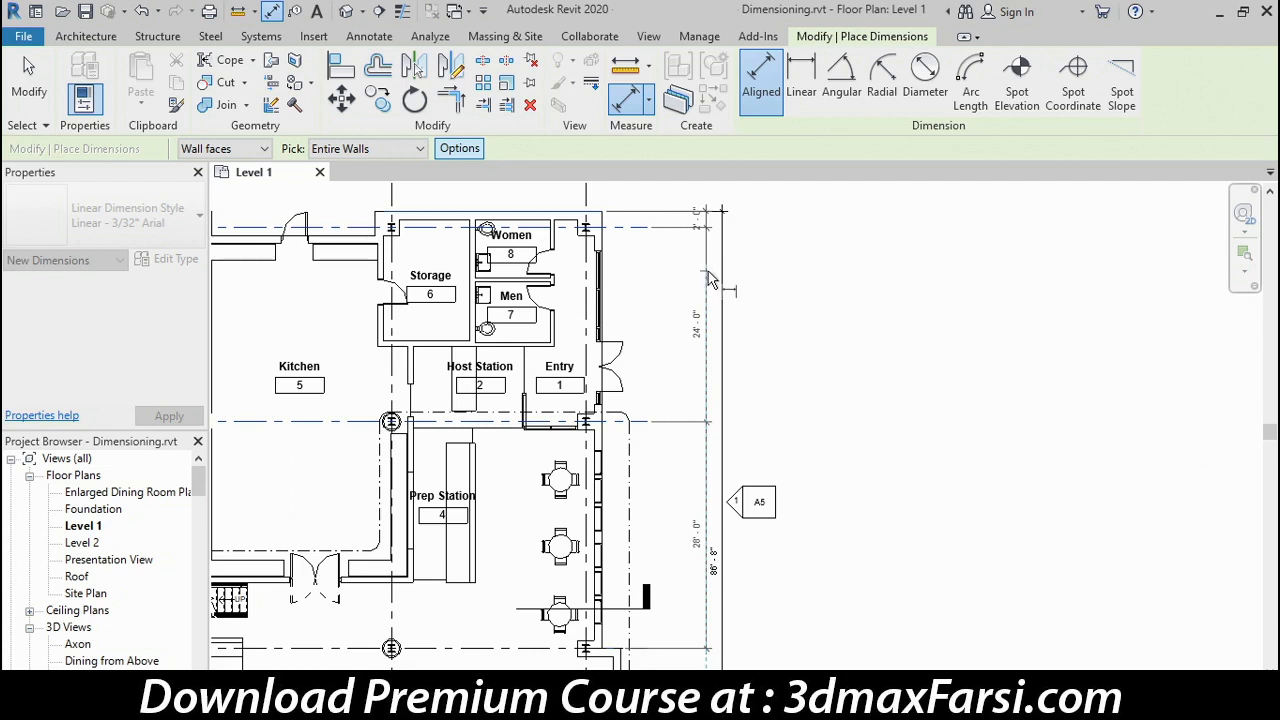
pyautogui.click(708, 271)
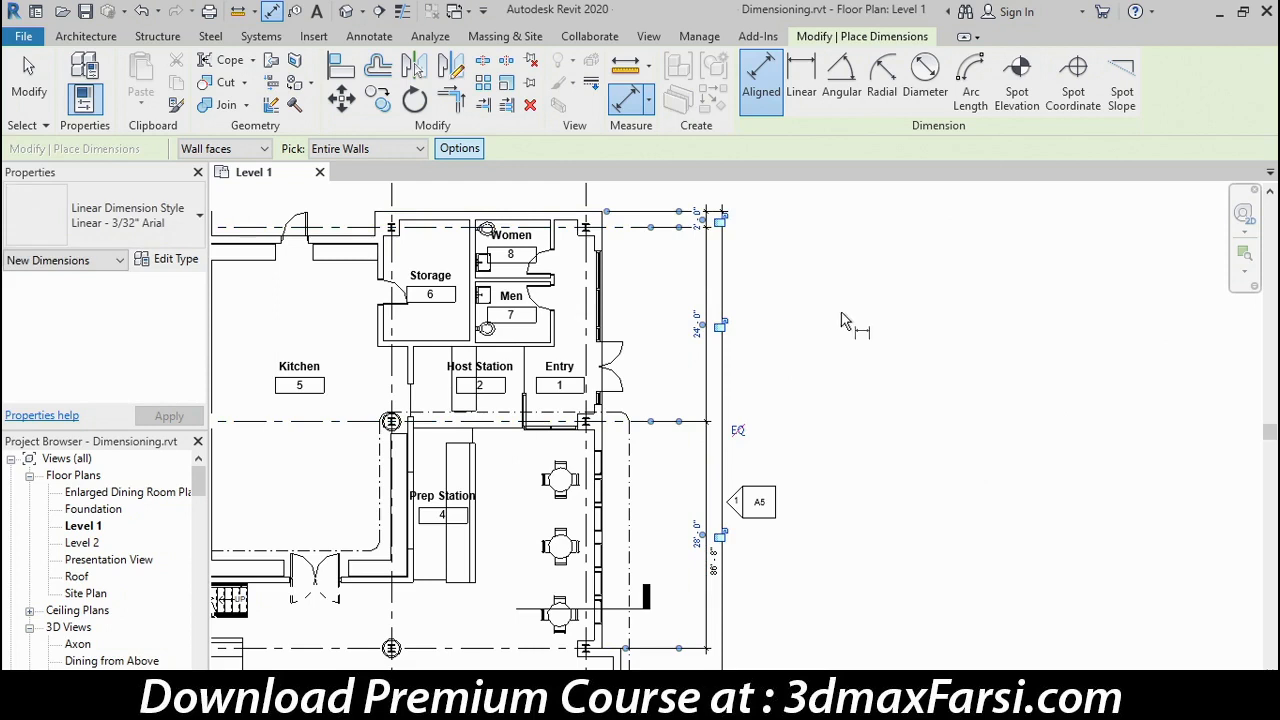
# Dimension the entire east wall beside the prep station with only opening widths as automatic references, placing the string closest to the wall
pyautogui.moveTo(828, 614); pyautogui.dragTo(821, 482, button='middle')
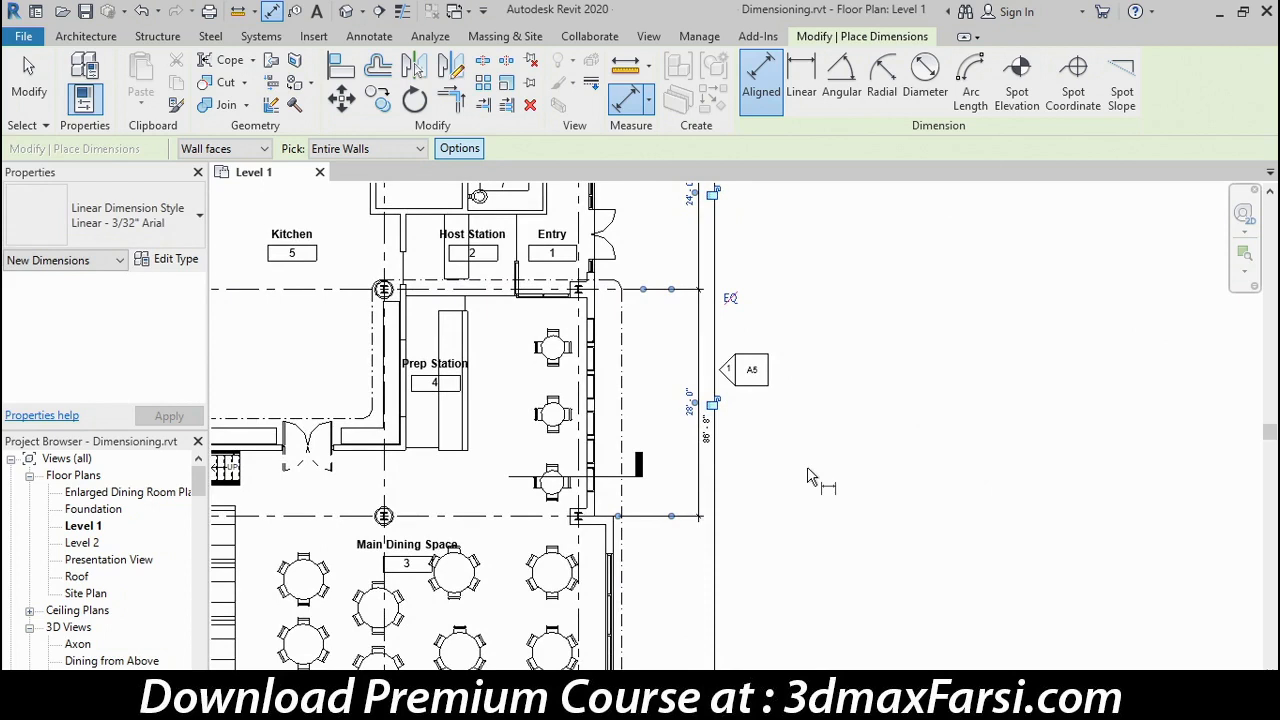
pyautogui.moveTo(846, 289); pyautogui.dragTo(840, 425, button='middle')
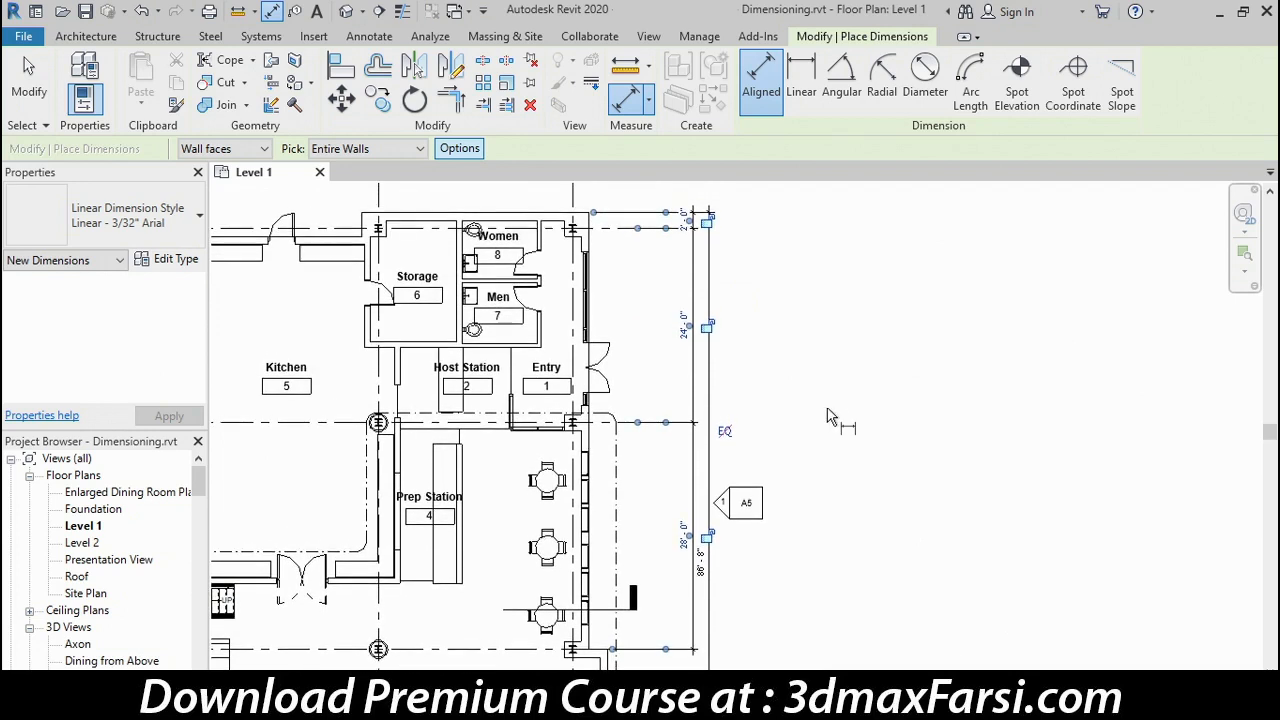
pyautogui.click(459, 149)
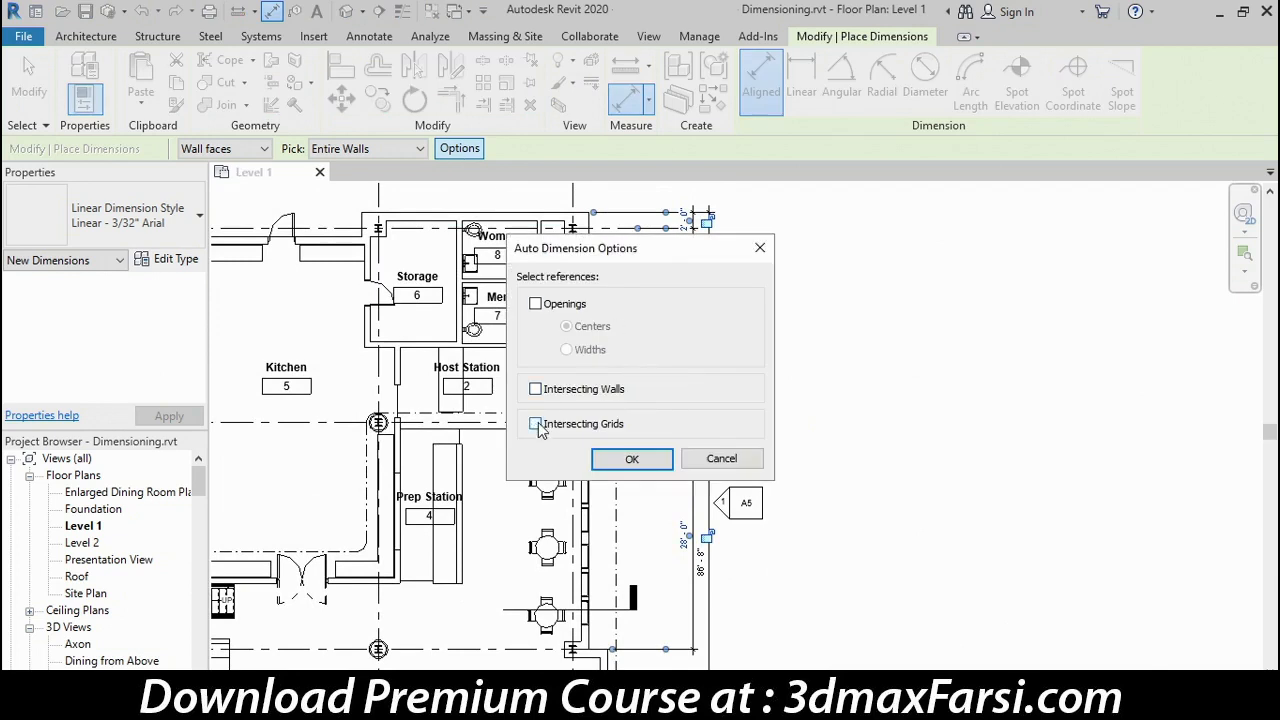
pyautogui.click(537, 306)
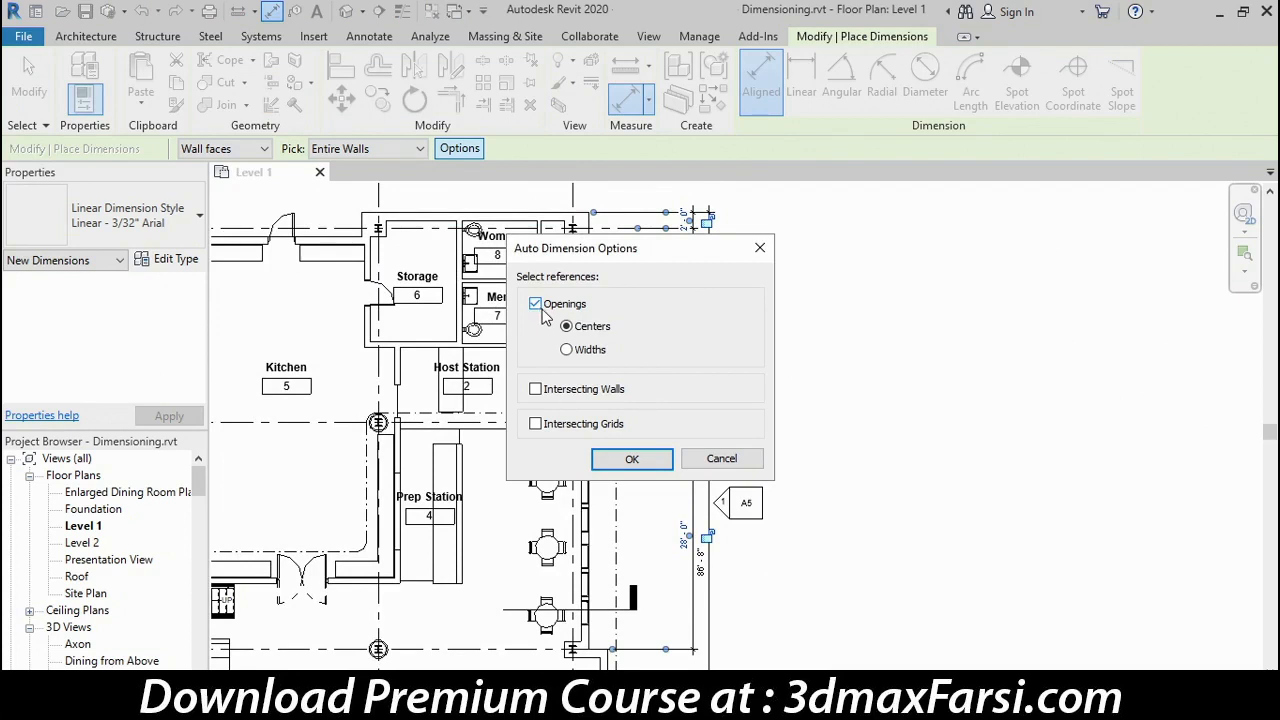
pyautogui.click(567, 350)
pyautogui.click(651, 458)
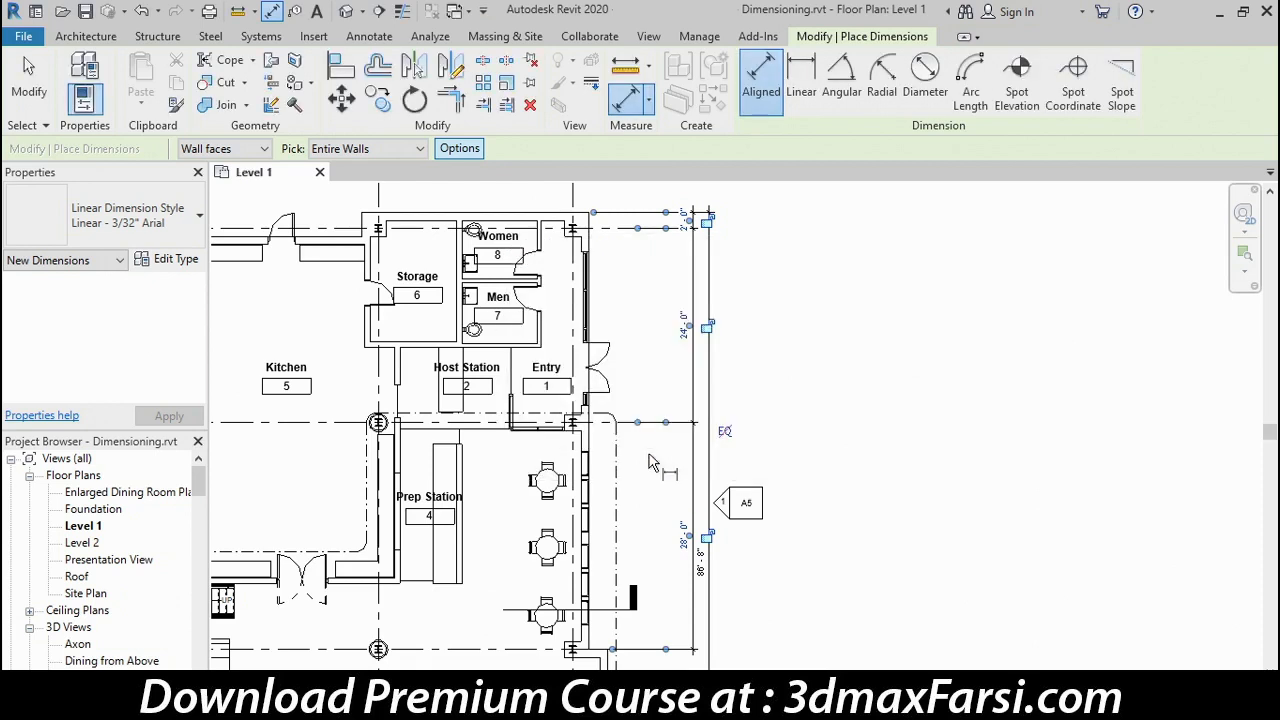
pyautogui.click(590, 452)
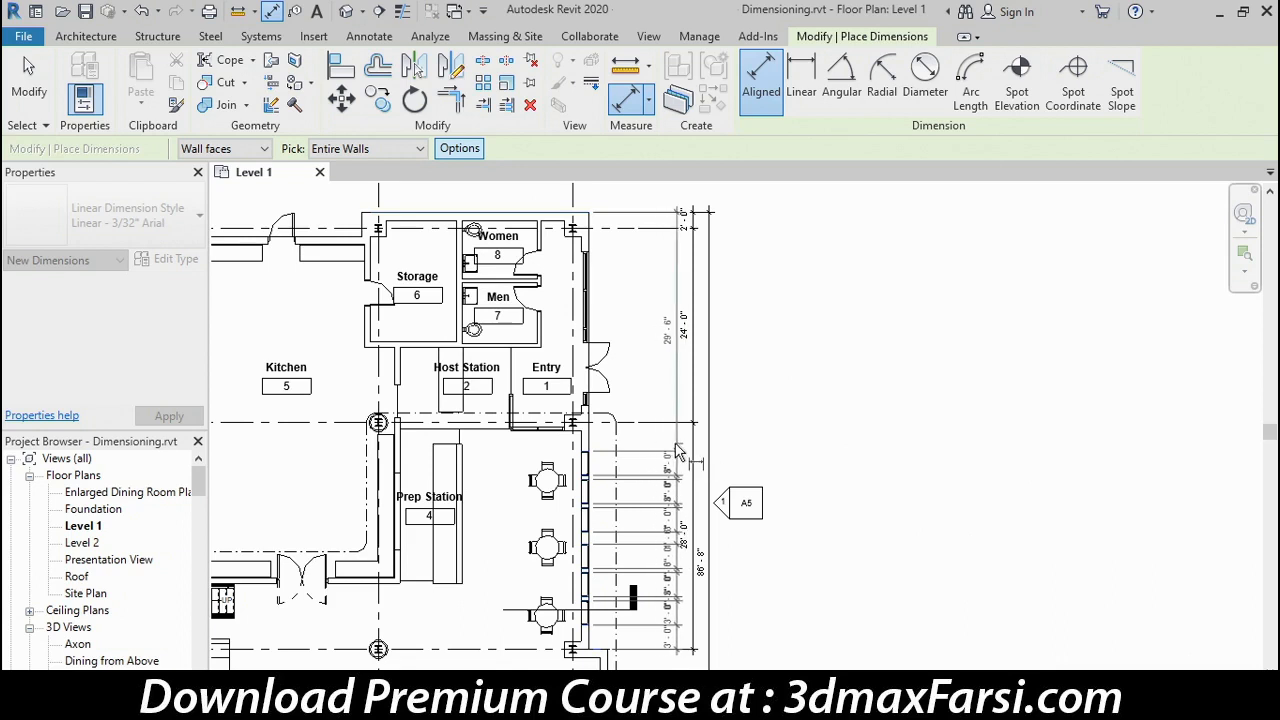
pyautogui.click(676, 452)
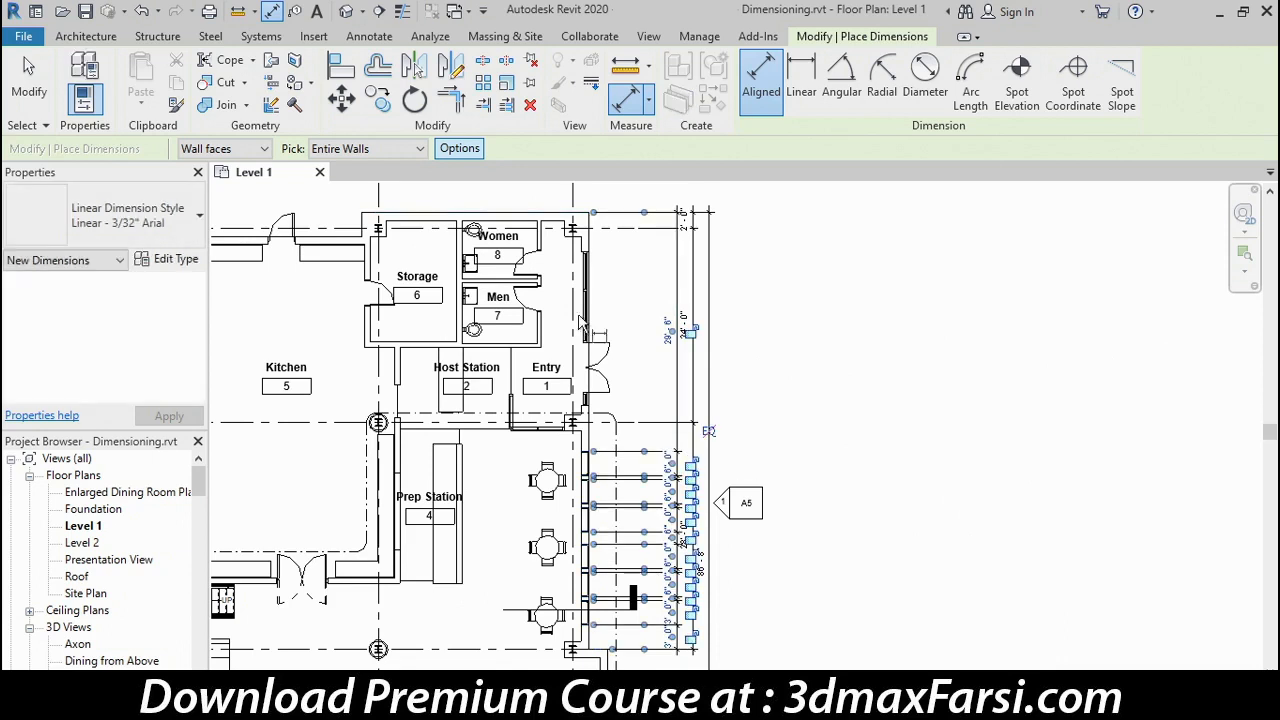
pyautogui.click(29, 85)
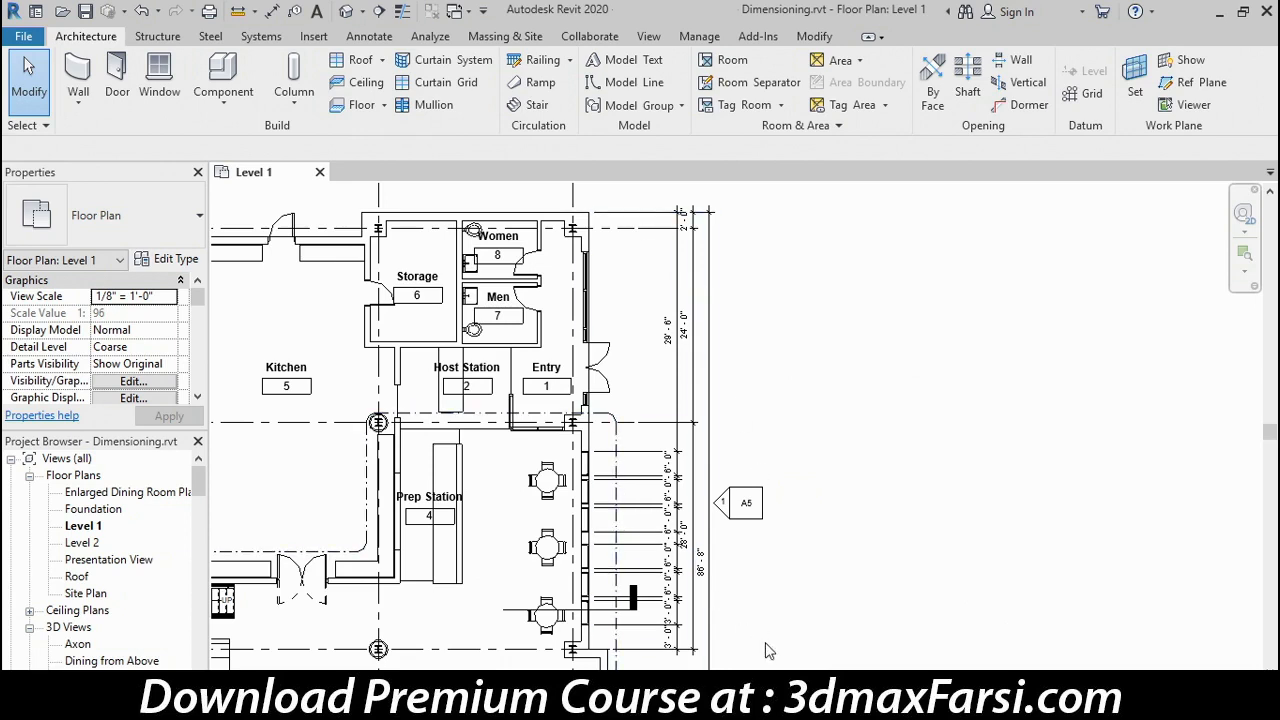
# Edit the witness lines of the east grid dimension string, removing the one at grid C and adding it back
pyautogui.moveTo(785, 660); pyautogui.dragTo(838, 346, button='middle')
pyautogui.scroll(1, 718, 500)
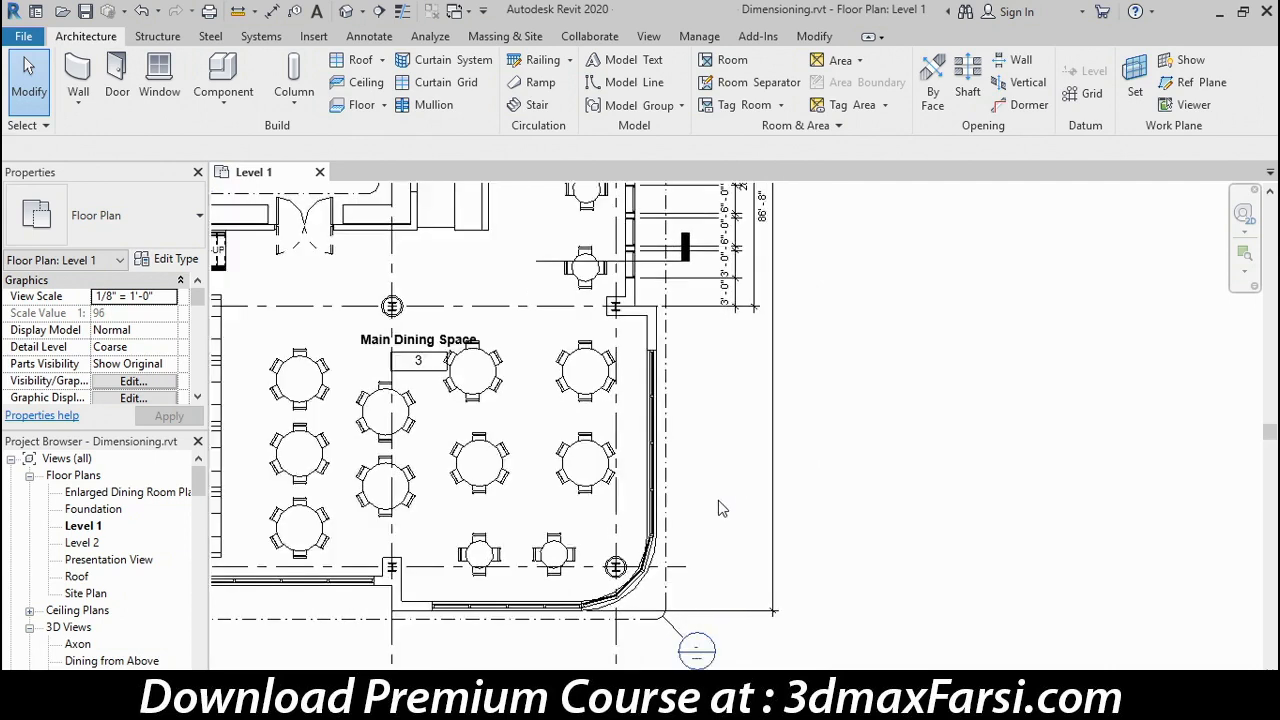
pyautogui.scroll(1, 718, 500)
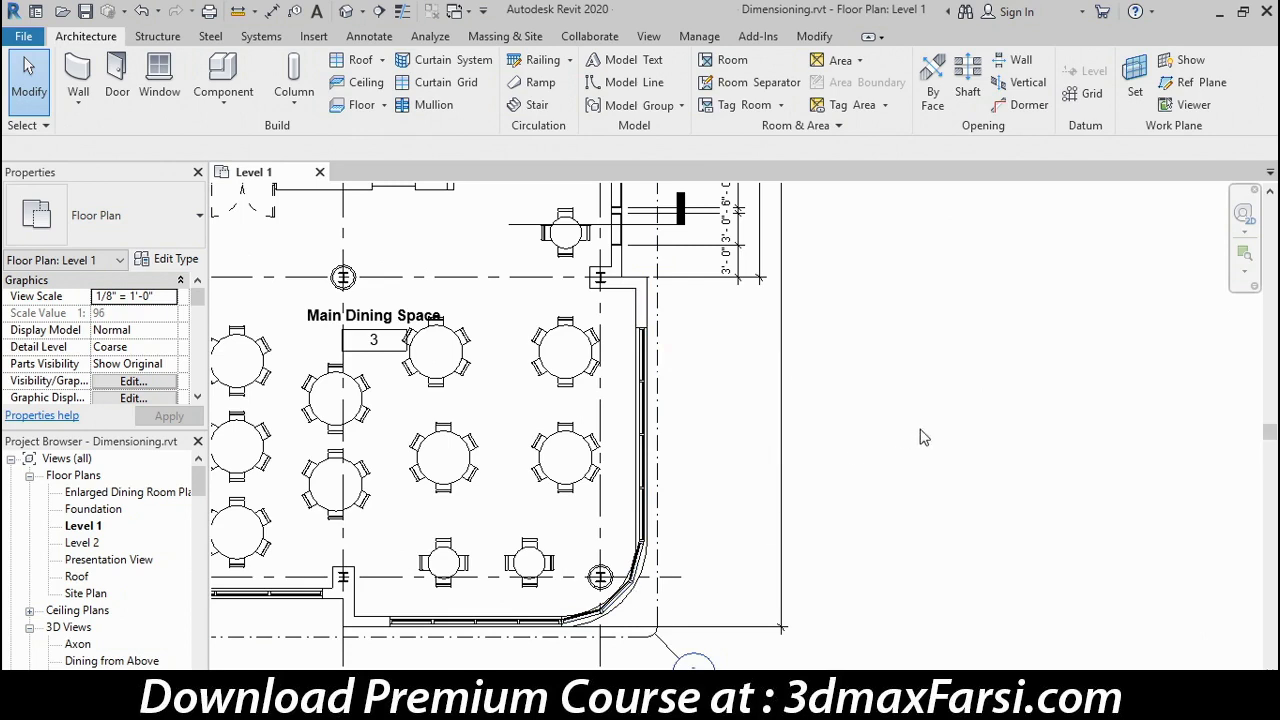
pyautogui.click(761, 265)
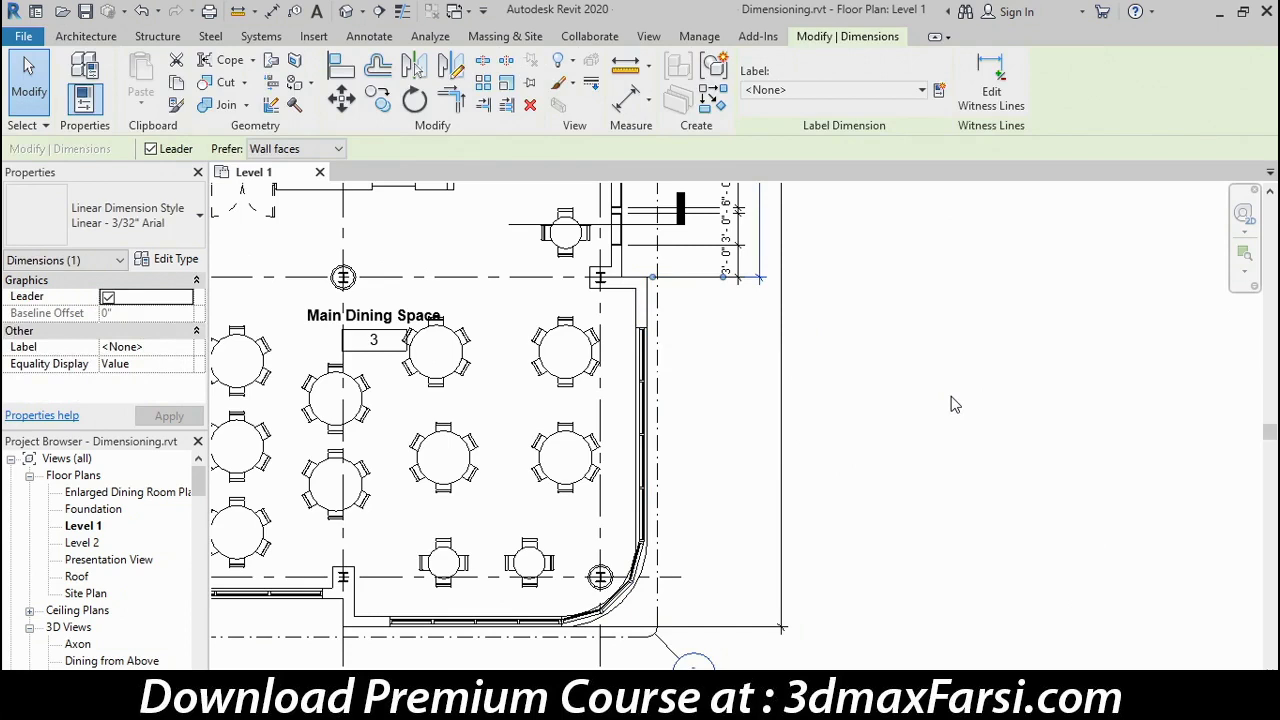
pyautogui.click(968, 115)
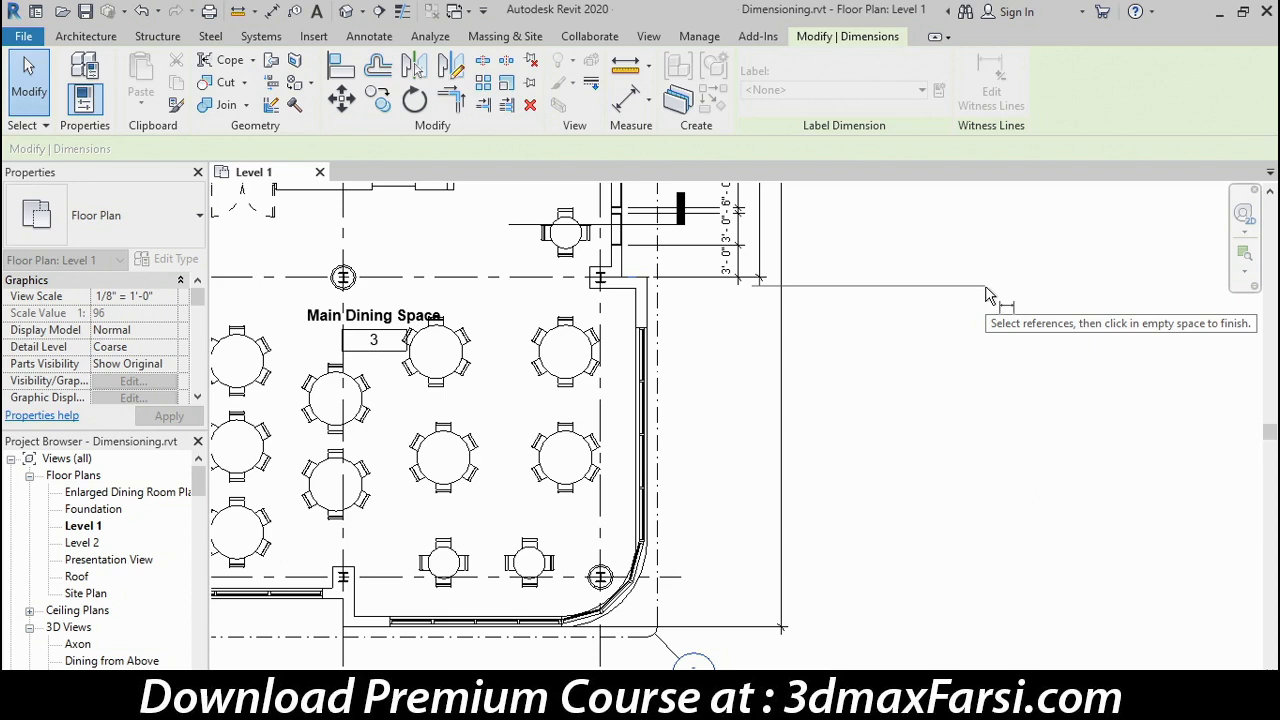
pyautogui.moveTo(916, 300); pyautogui.dragTo(925, 320, button='middle')
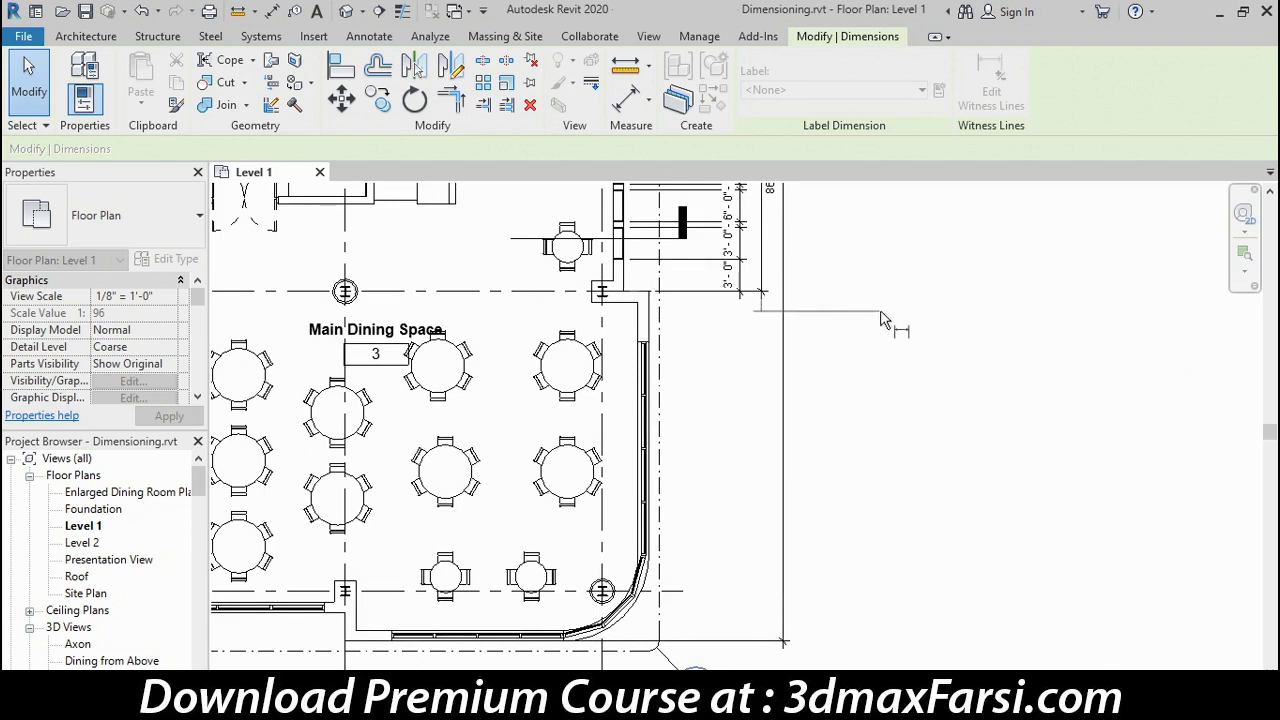
pyautogui.moveTo(875, 255); pyautogui.dragTo(891, 566, button='middle')
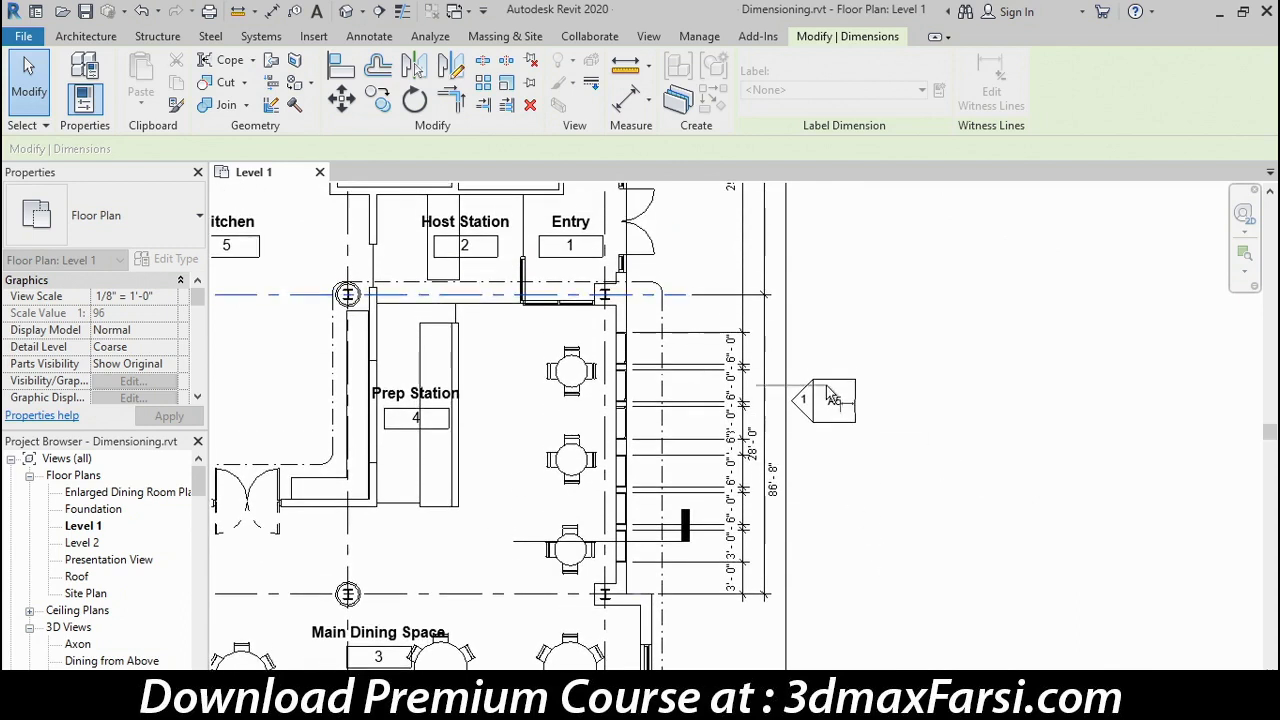
pyautogui.click(680, 300)
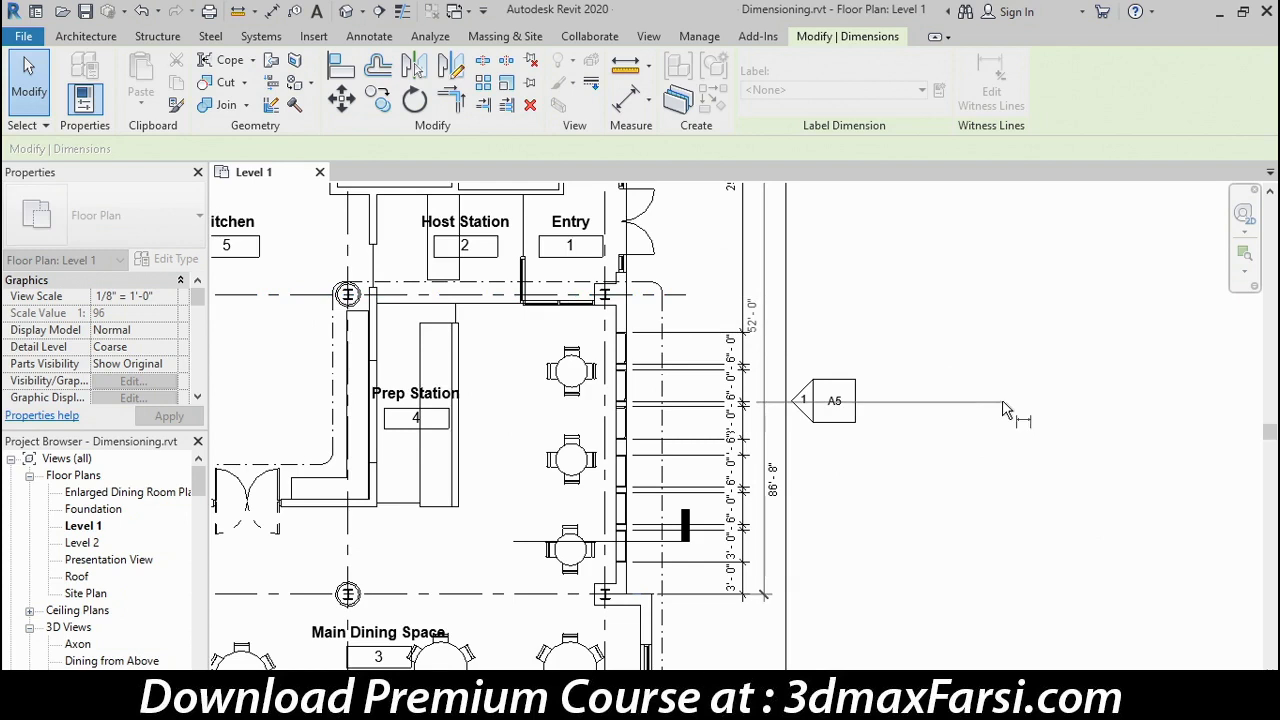
pyautogui.click(678, 296)
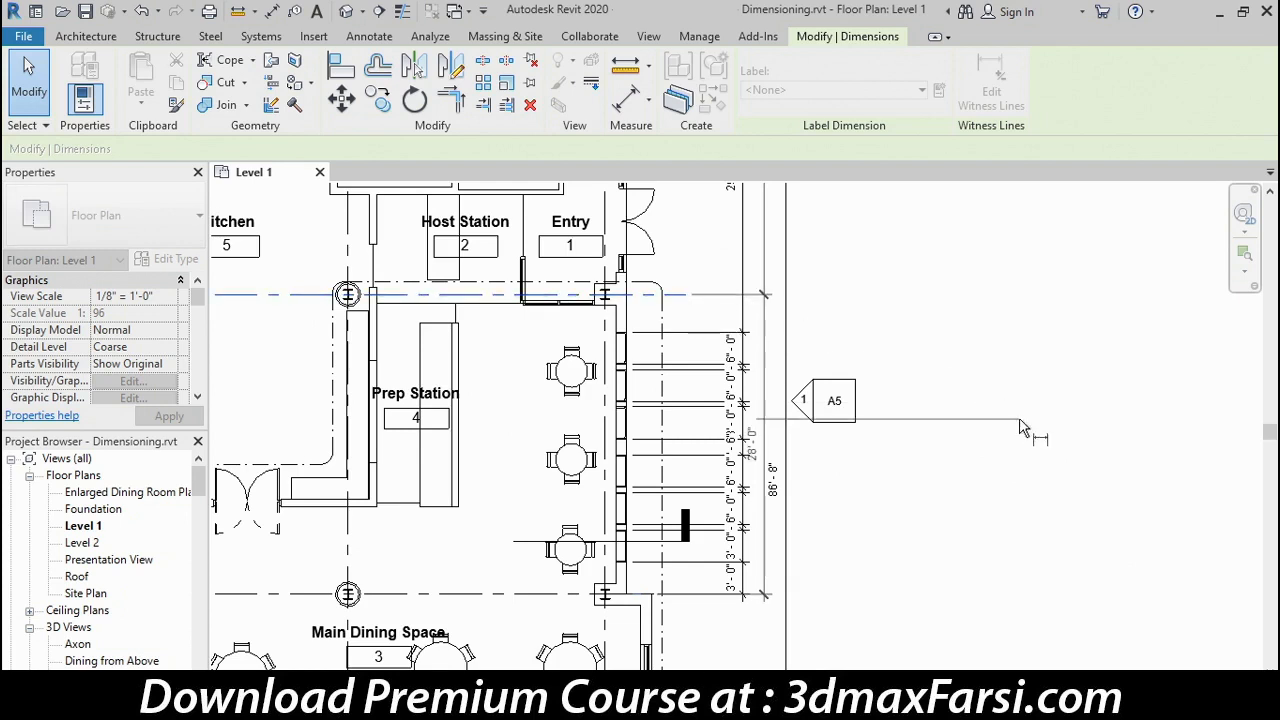
# Extend the grid dimension string with witness lines at grid A and the outer face of the south wall
pyautogui.moveTo(951, 573); pyautogui.dragTo(983, 280, button='middle')
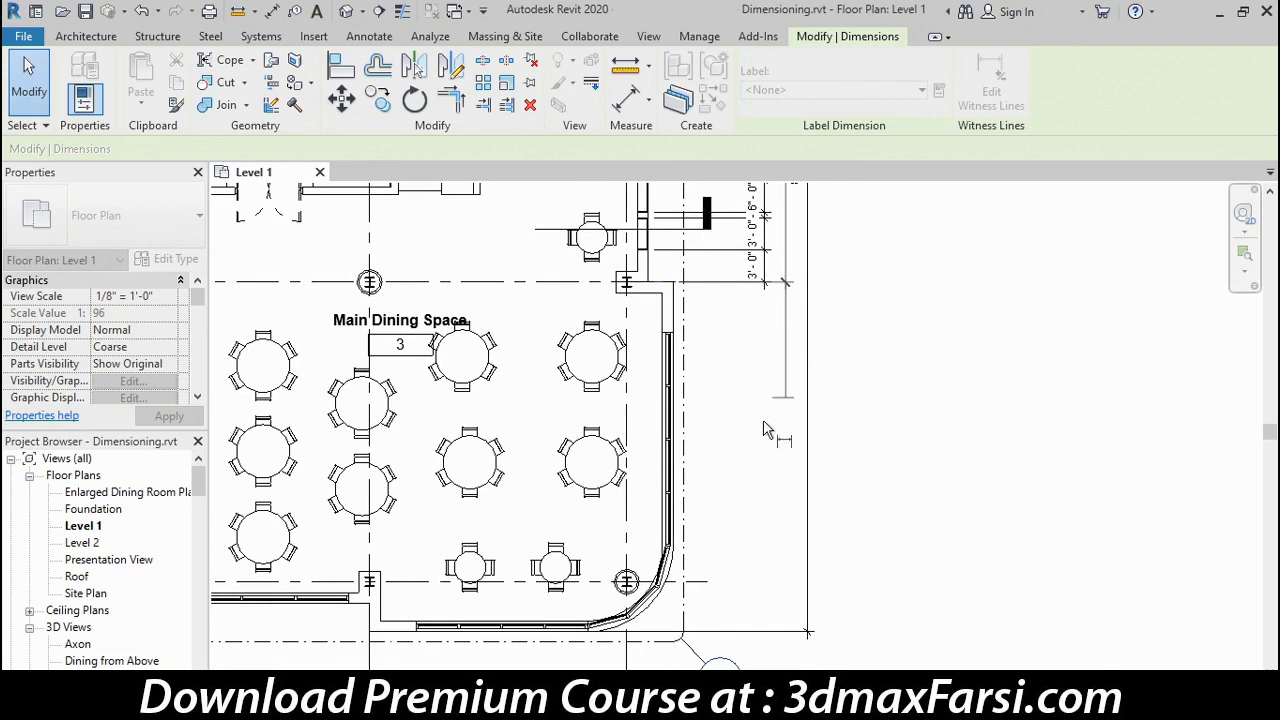
pyautogui.click(705, 582)
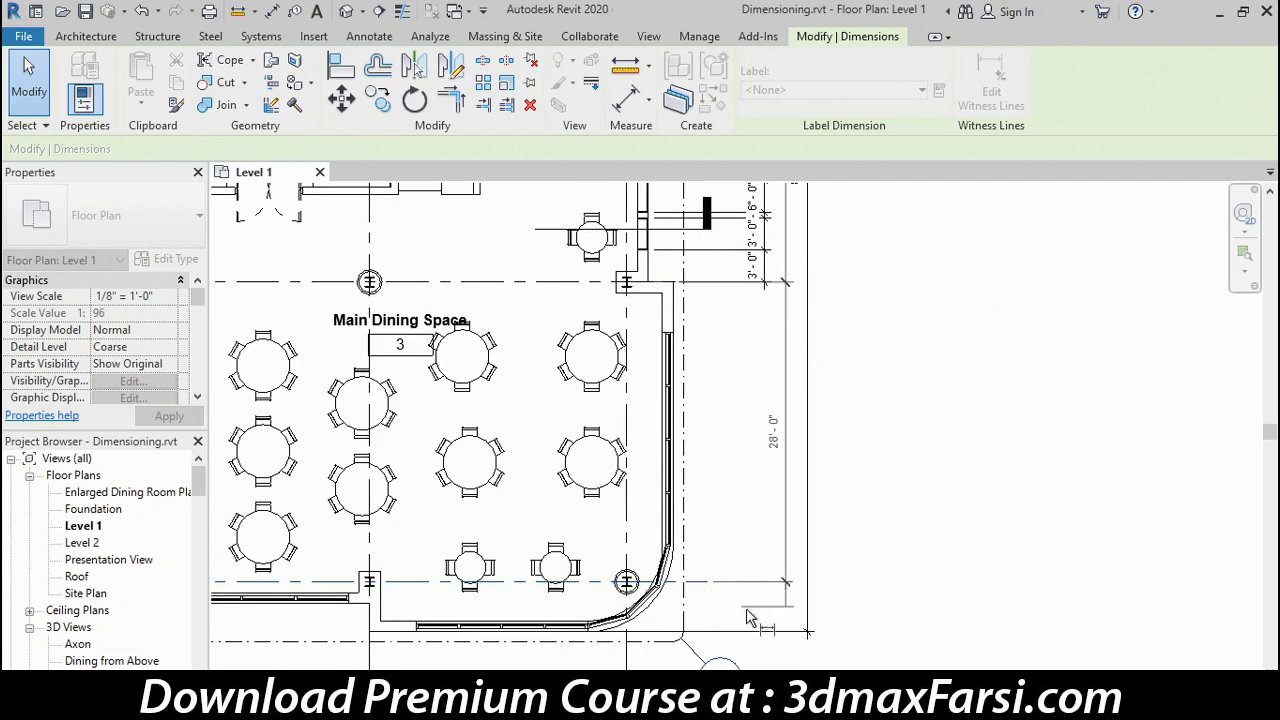
pyautogui.click(392, 634)
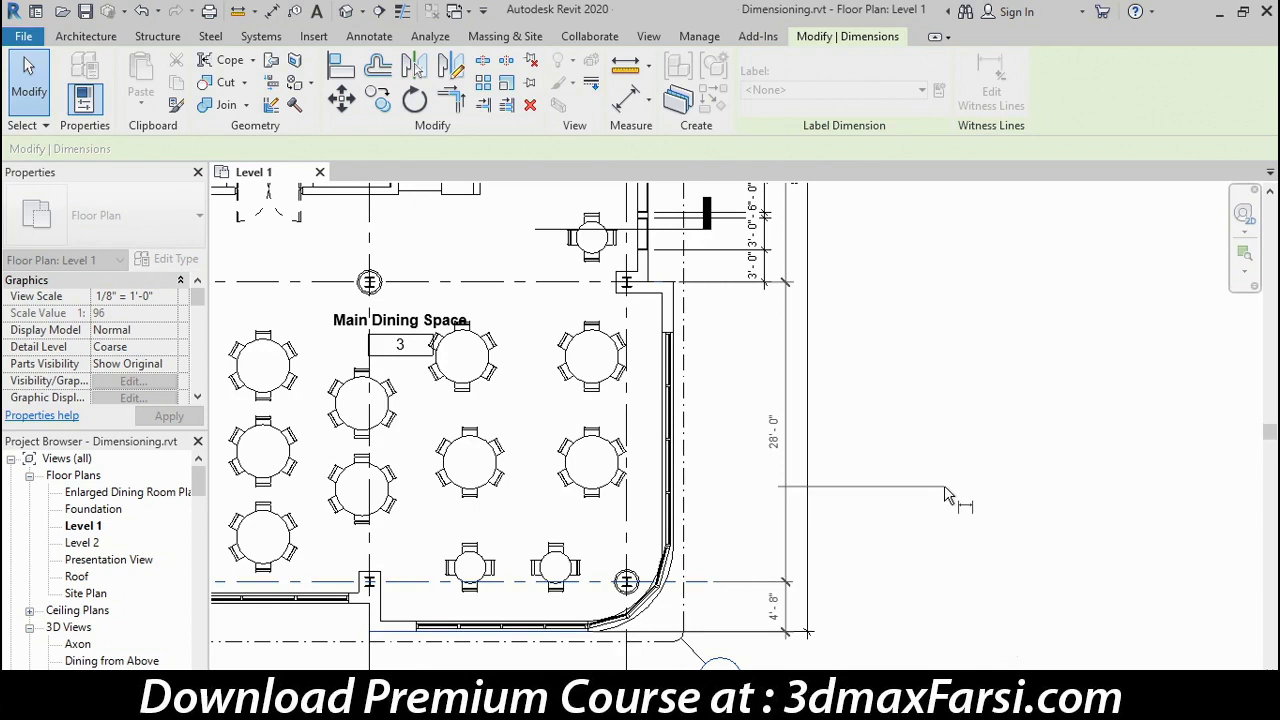
pyautogui.click(867, 471)
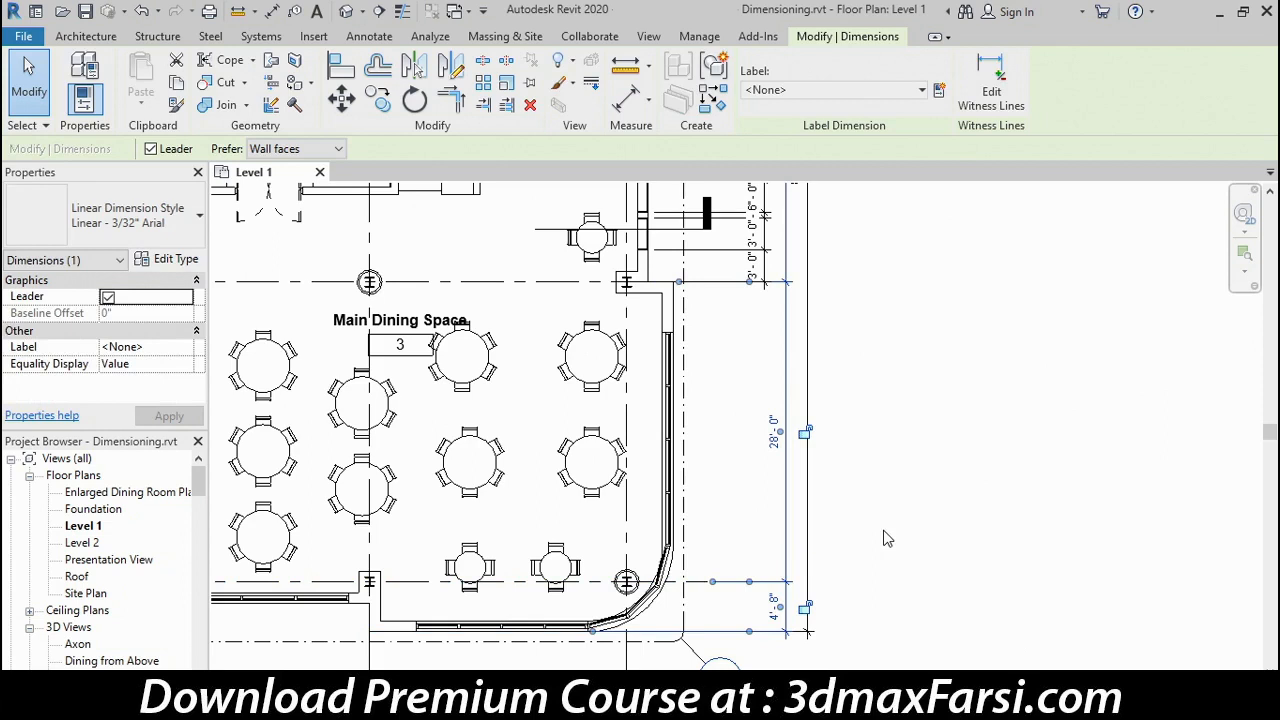
# Extend the east opening dimension string with witness lines at the north edge of the dining space glazing and the outer south wall face
pyautogui.click(888, 538)
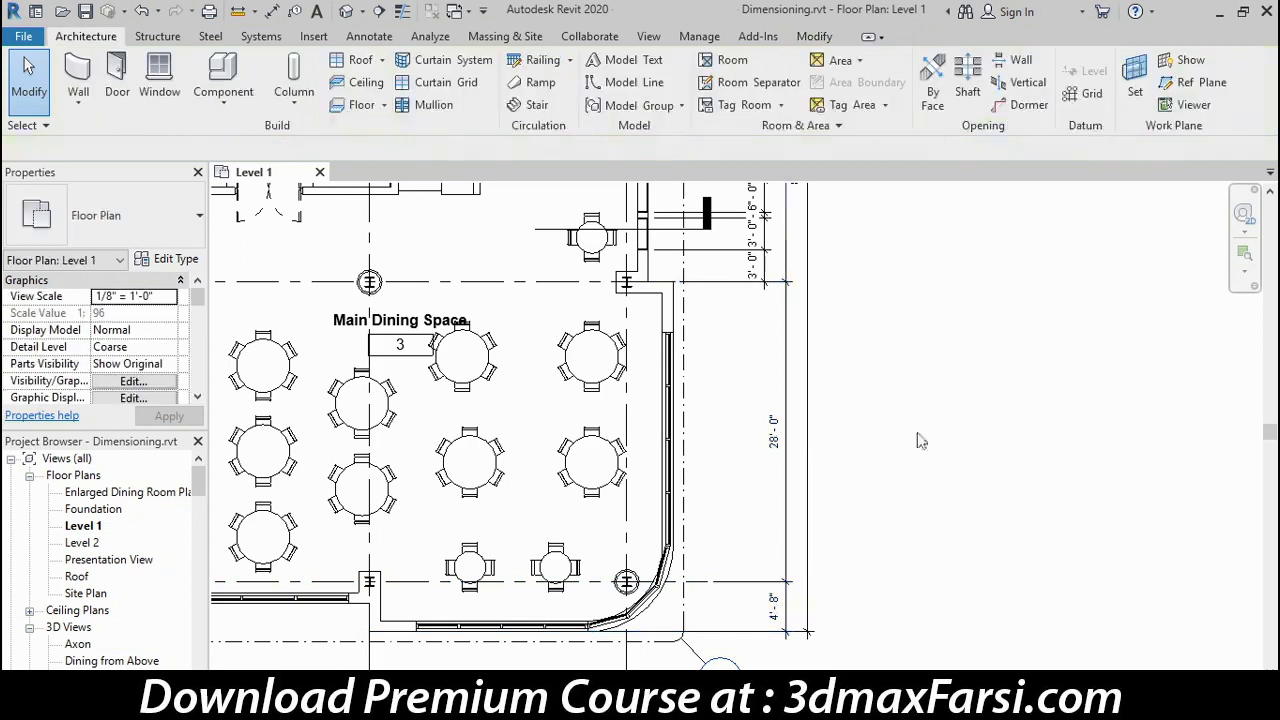
pyautogui.click(769, 267)
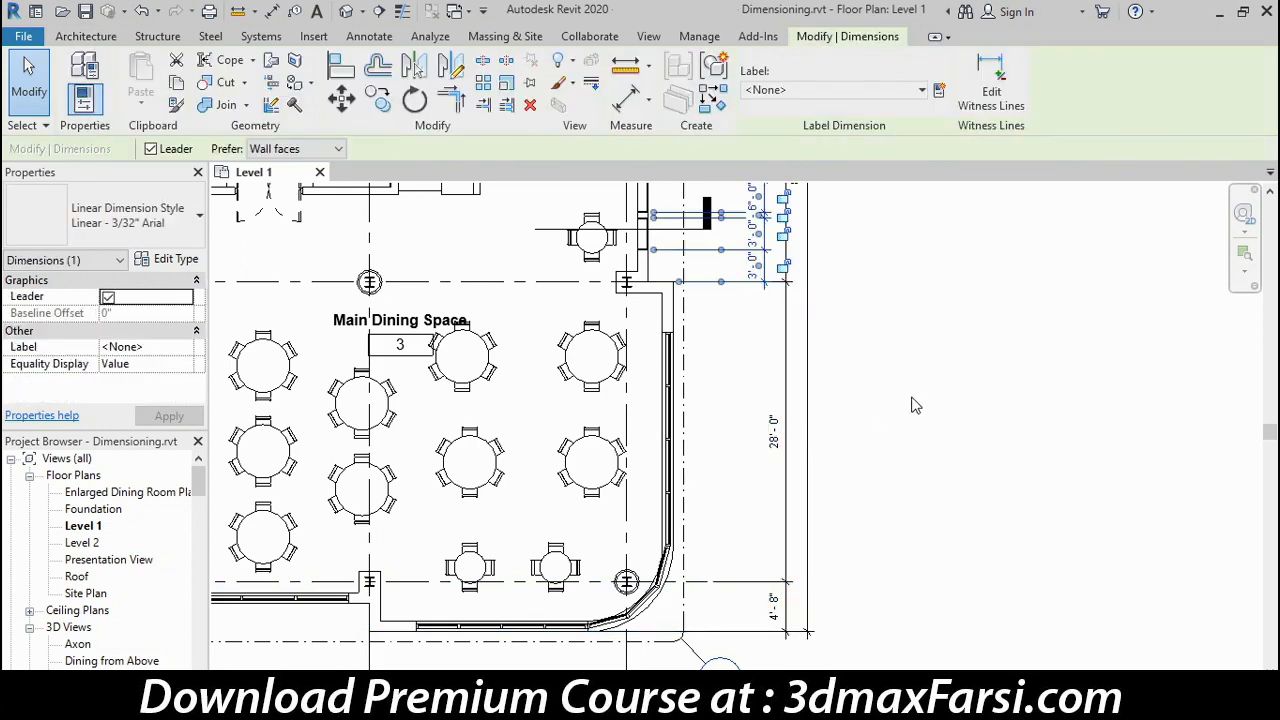
pyautogui.click(992, 88)
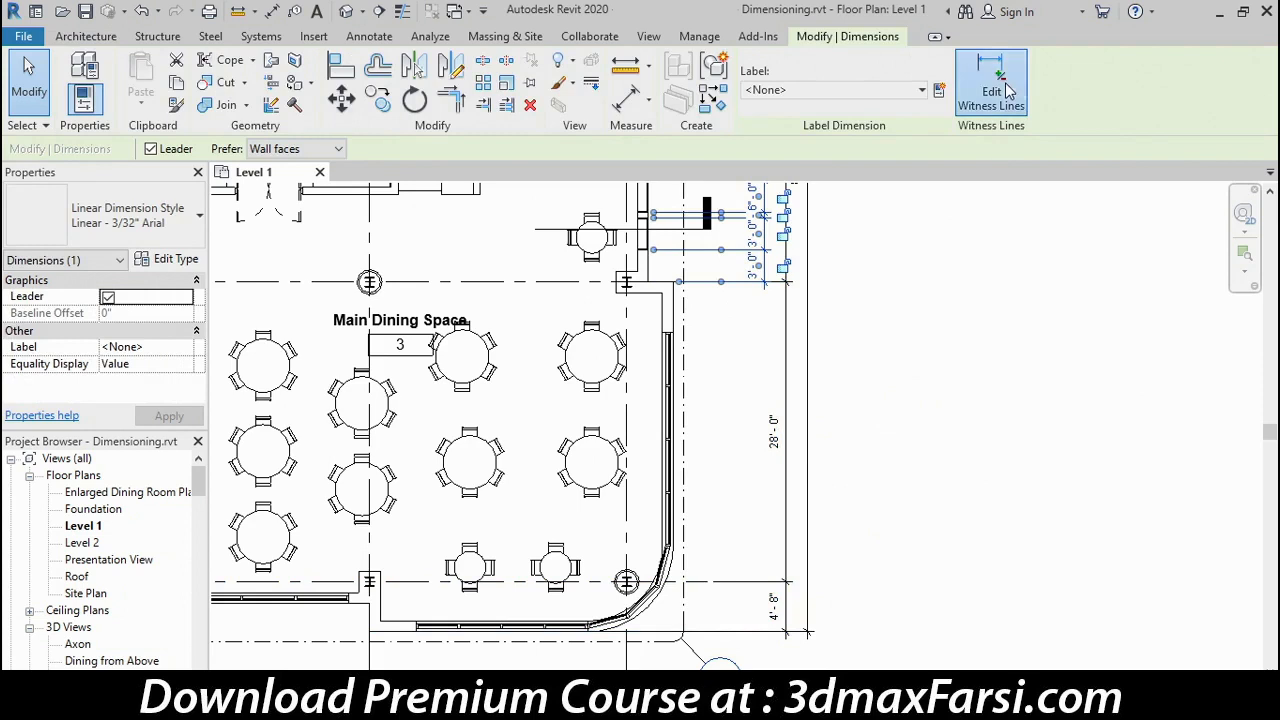
pyautogui.click(676, 330)
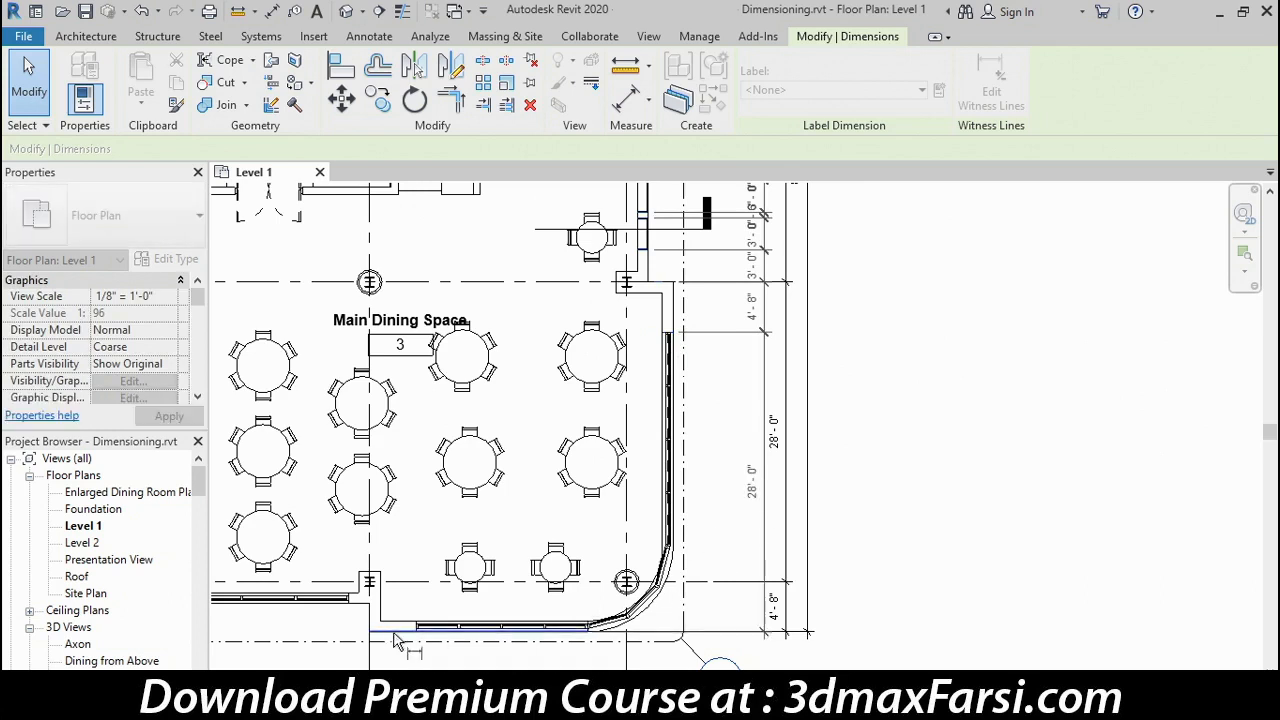
pyautogui.click(900, 530)
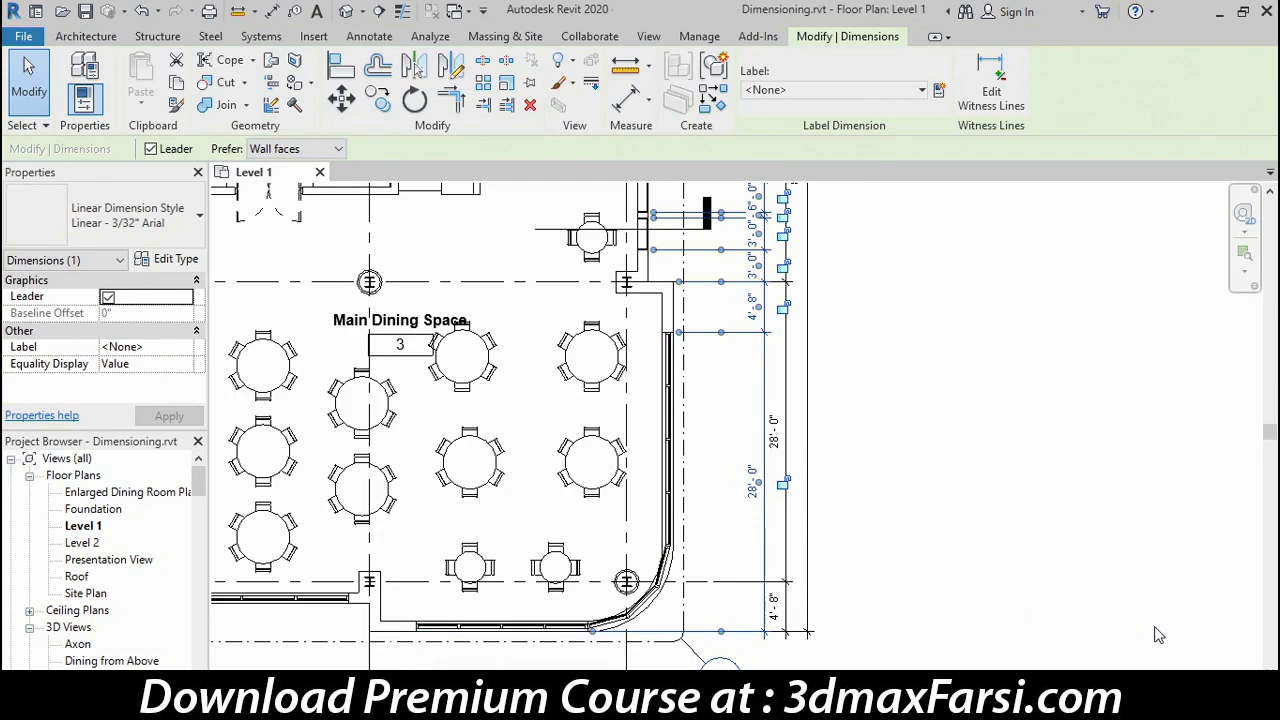
# Add witness lines at both sides of the Entry double door opening to the east opening dimension string
pyautogui.moveTo(871, 263); pyautogui.dragTo(851, 470, button='middle')
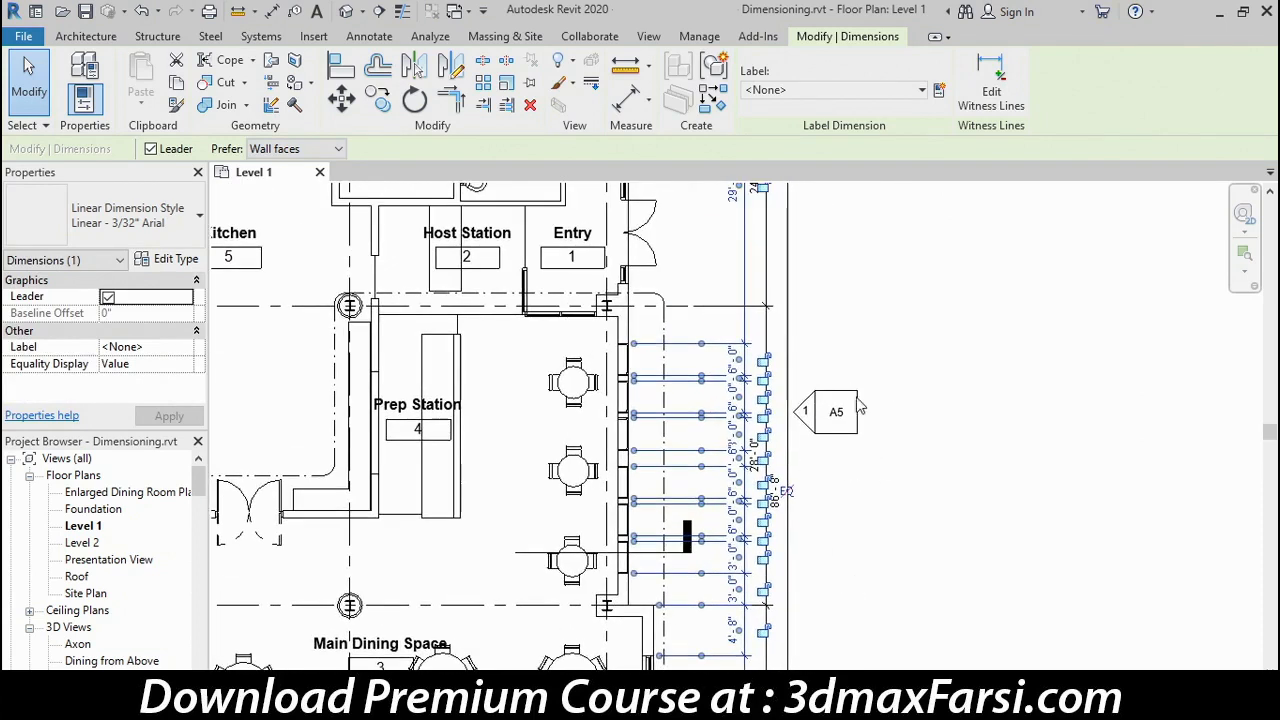
pyautogui.moveTo(880, 294); pyautogui.dragTo(875, 436, button='middle')
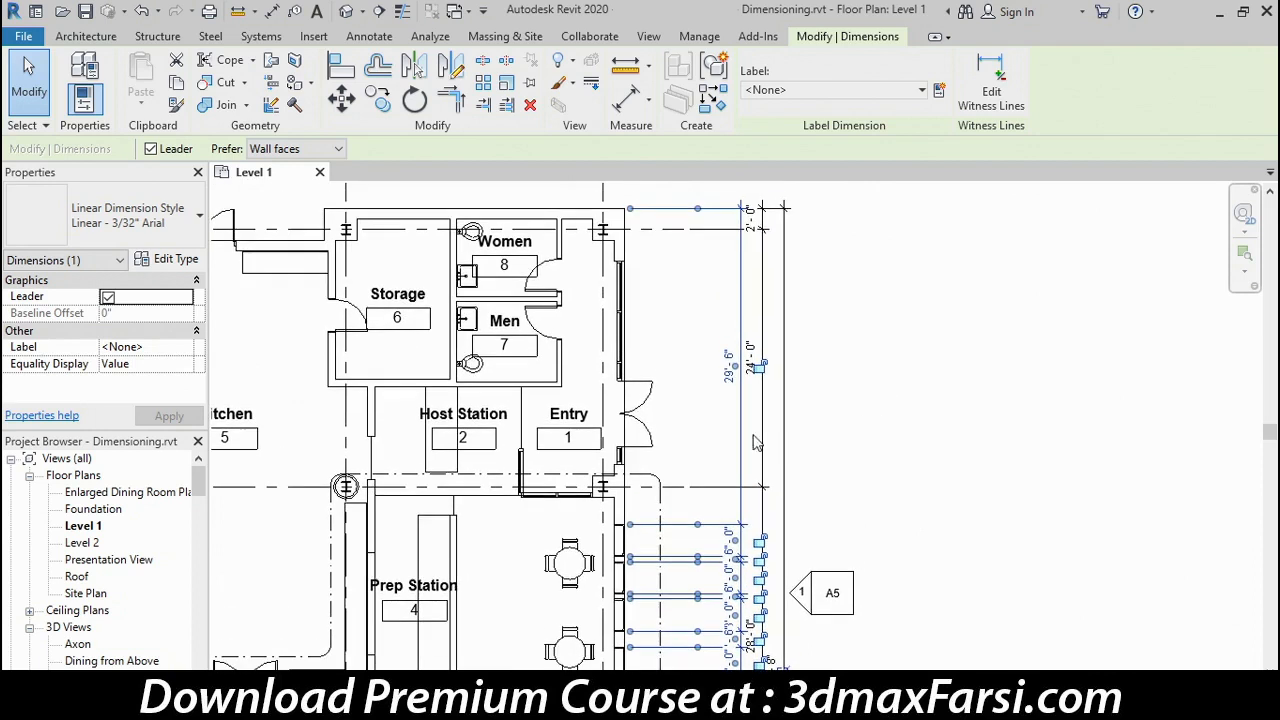
pyautogui.click(998, 82)
pyautogui.click(624, 380)
pyautogui.click(632, 437)
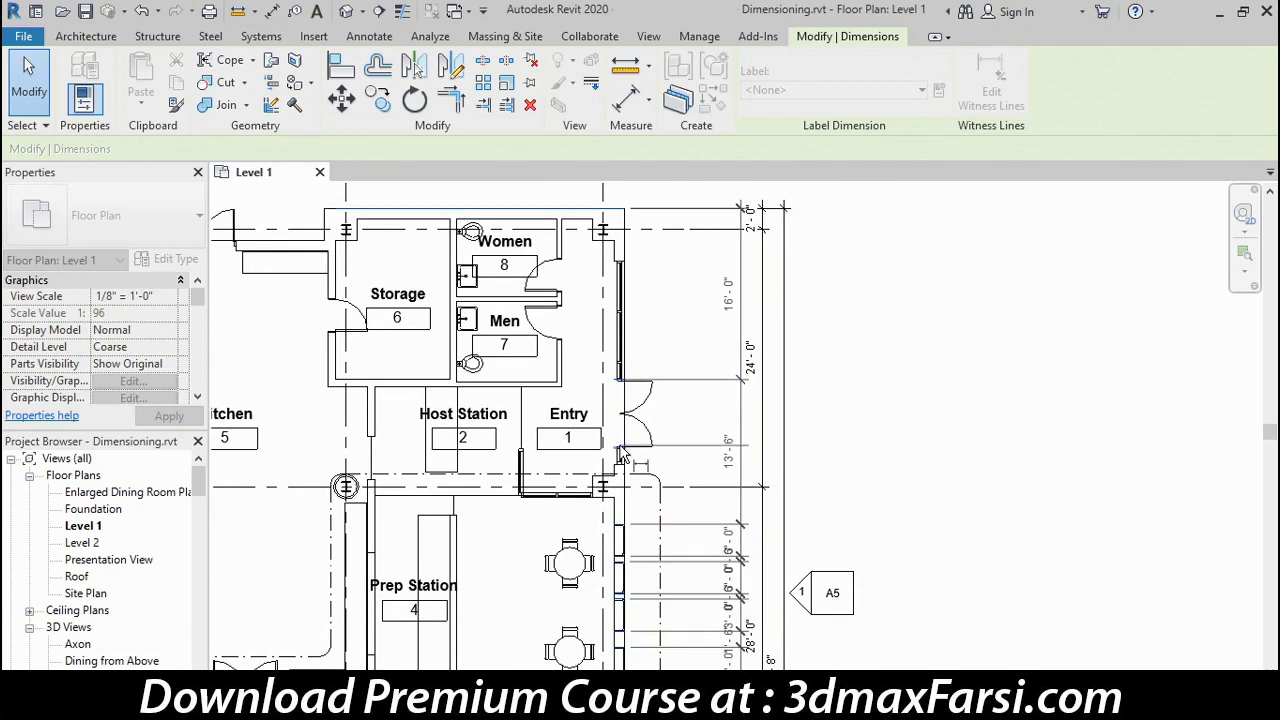
pyautogui.click(900, 435)
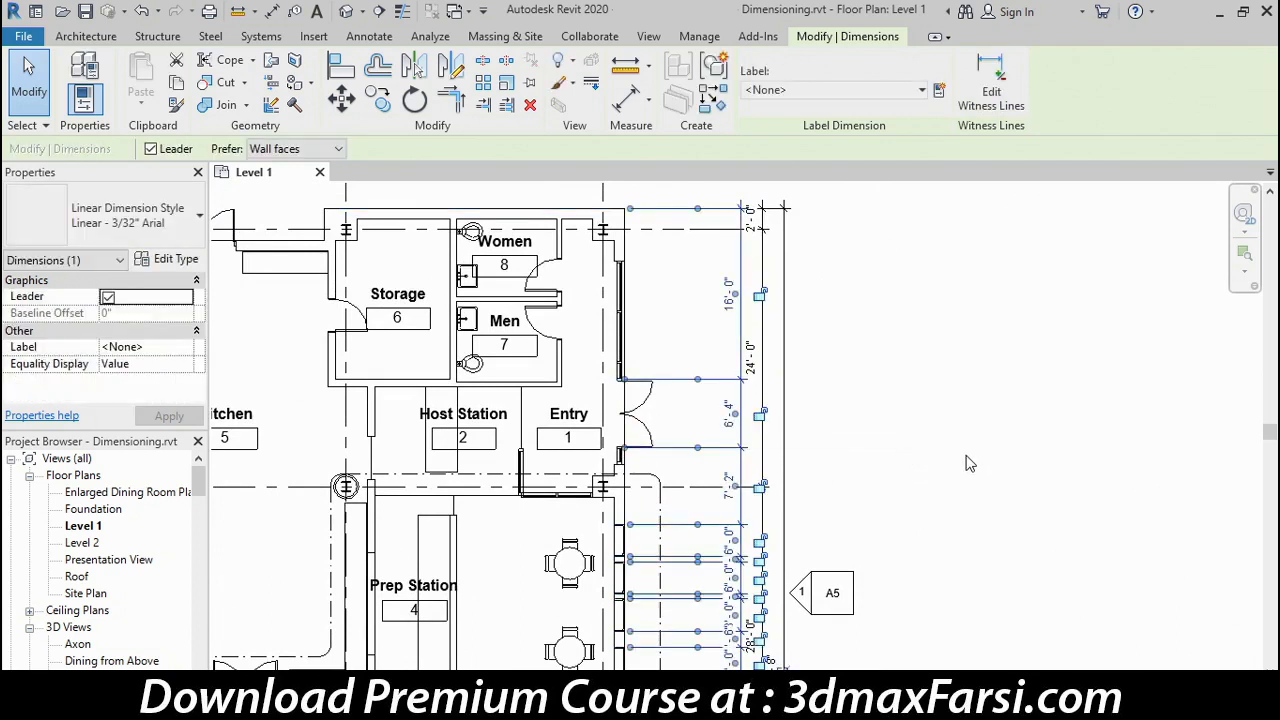
# Move the crowded 0' - 6" text between the two southernmost windows beside the prep station off its dimension line, toward the wall
pyautogui.moveTo(949, 604); pyautogui.dragTo(970, 400, button='middle')
pyautogui.scroll(2, 700, 494)
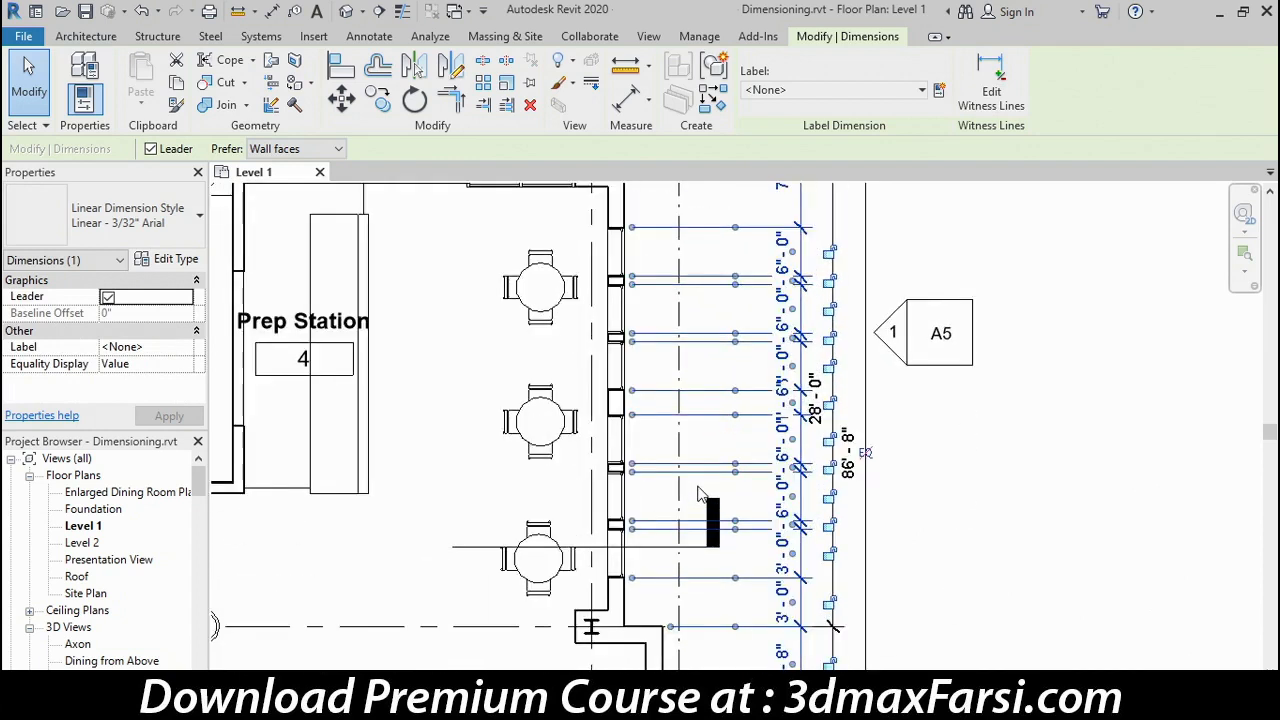
pyautogui.scroll(1, 700, 494)
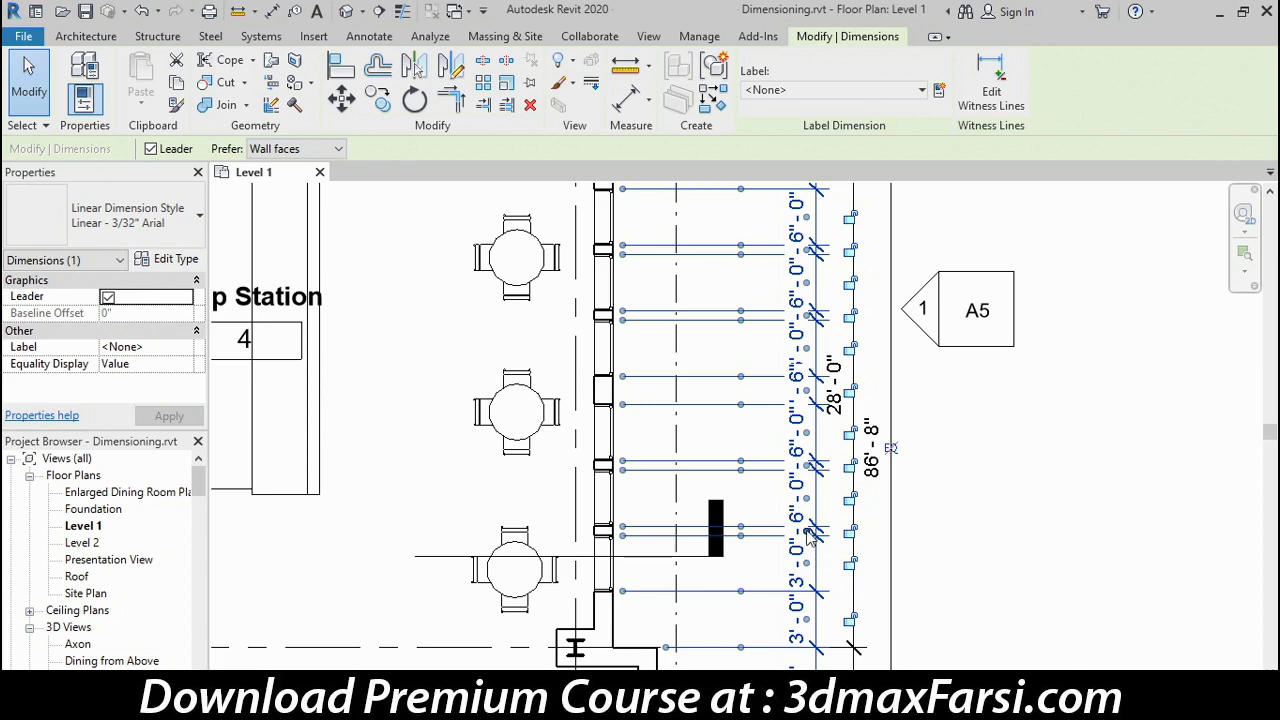
pyautogui.moveTo(810, 537); pyautogui.dragTo(776, 587)
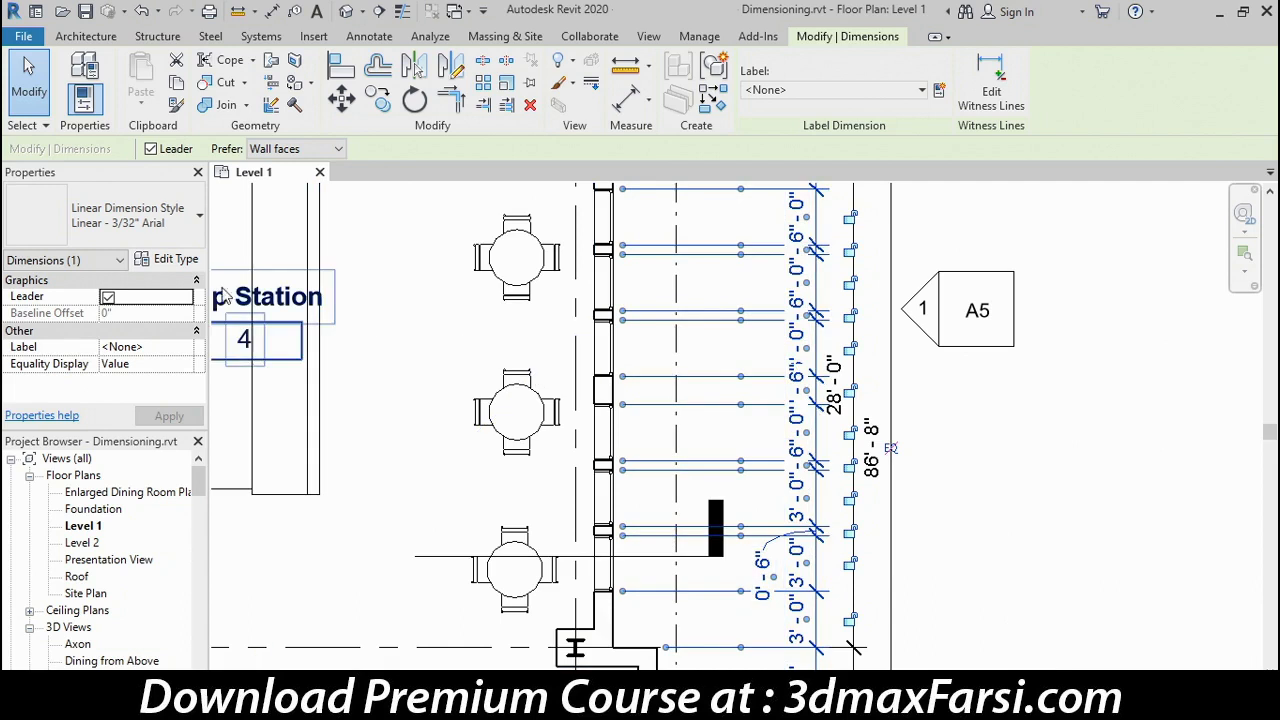
# Edit the Linear - 3/32" Arial dimension type's units format, turning off project settings and enabling Suppress 0 feet
pyautogui.click(167, 264)
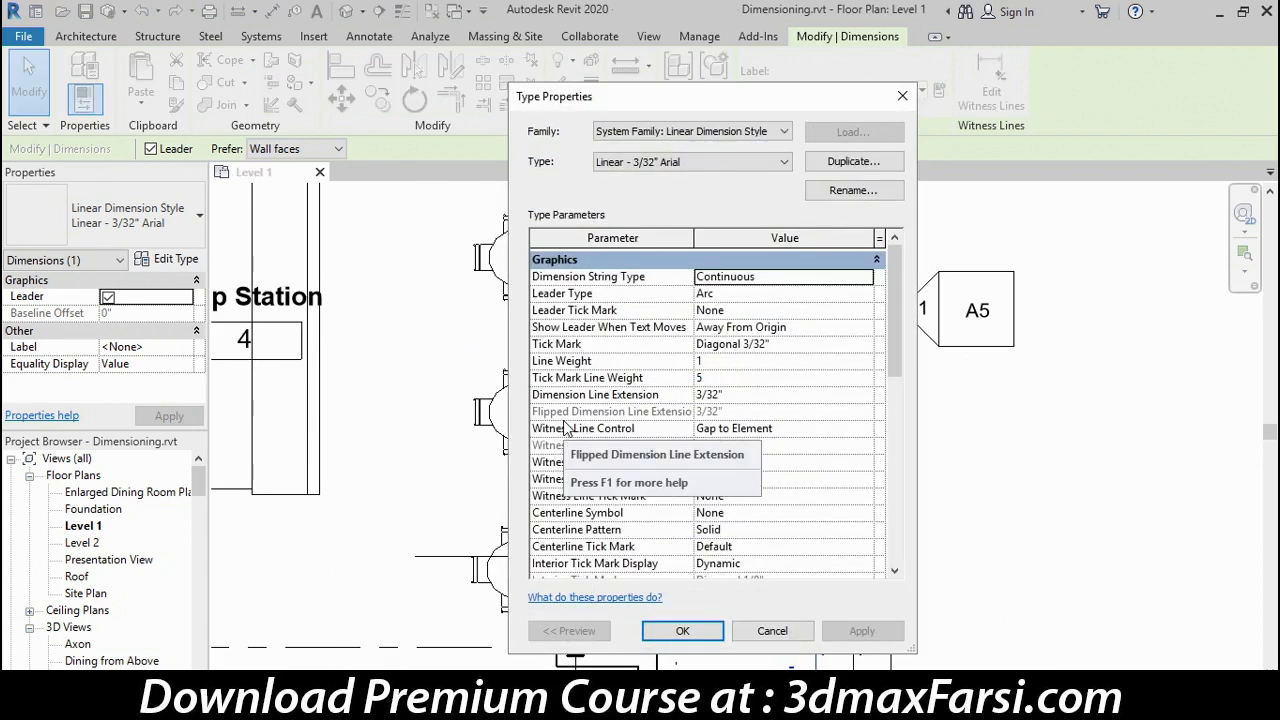
pyautogui.moveTo(893, 307); pyautogui.dragTo(884, 429)
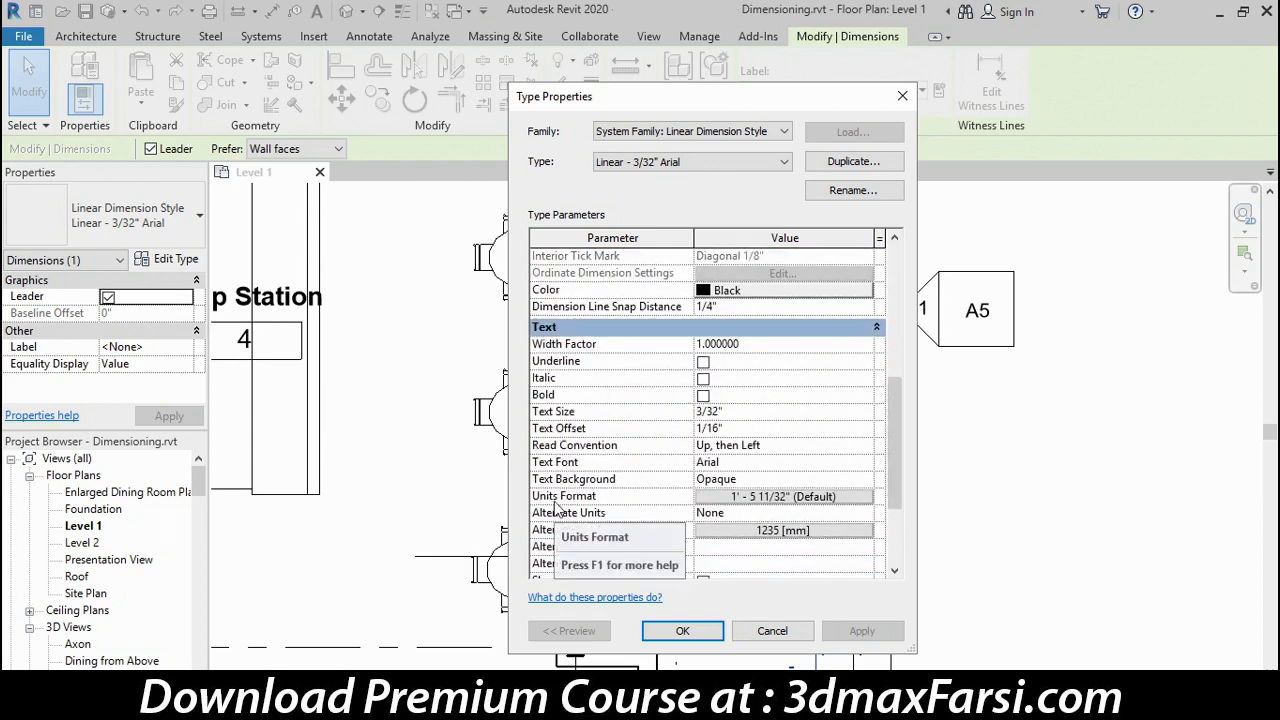
pyautogui.click(844, 499)
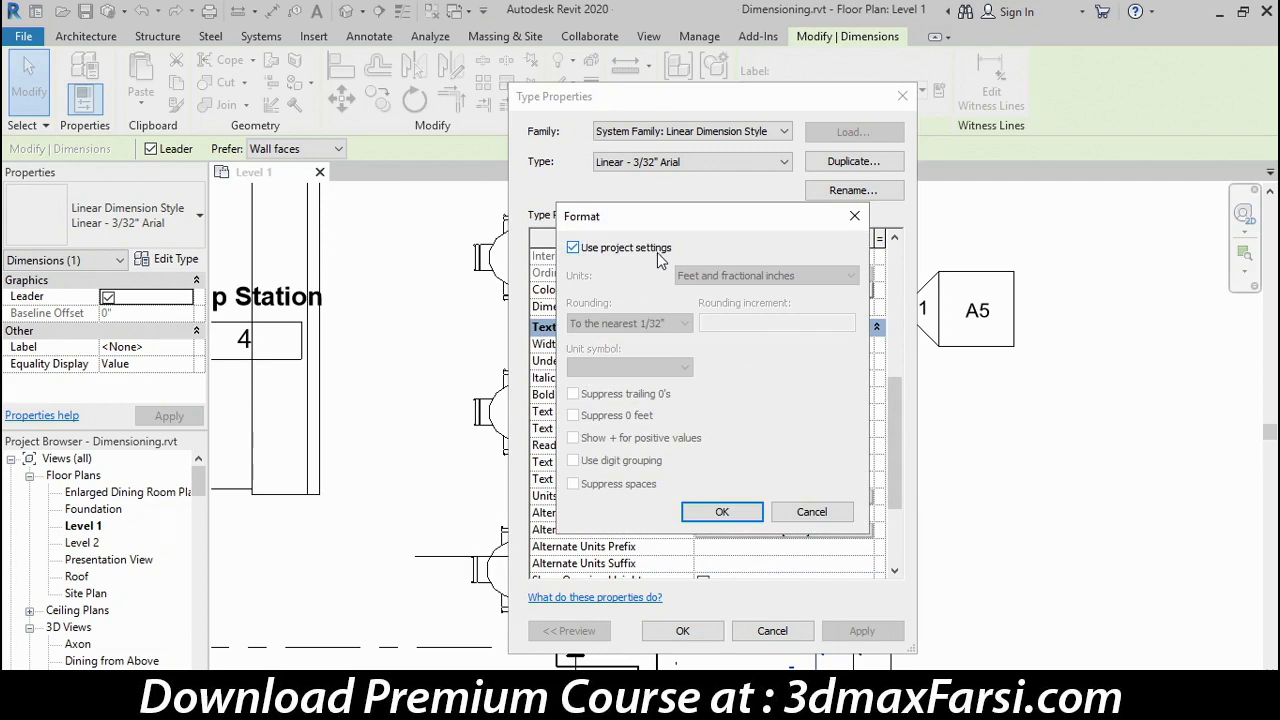
pyautogui.click(572, 248)
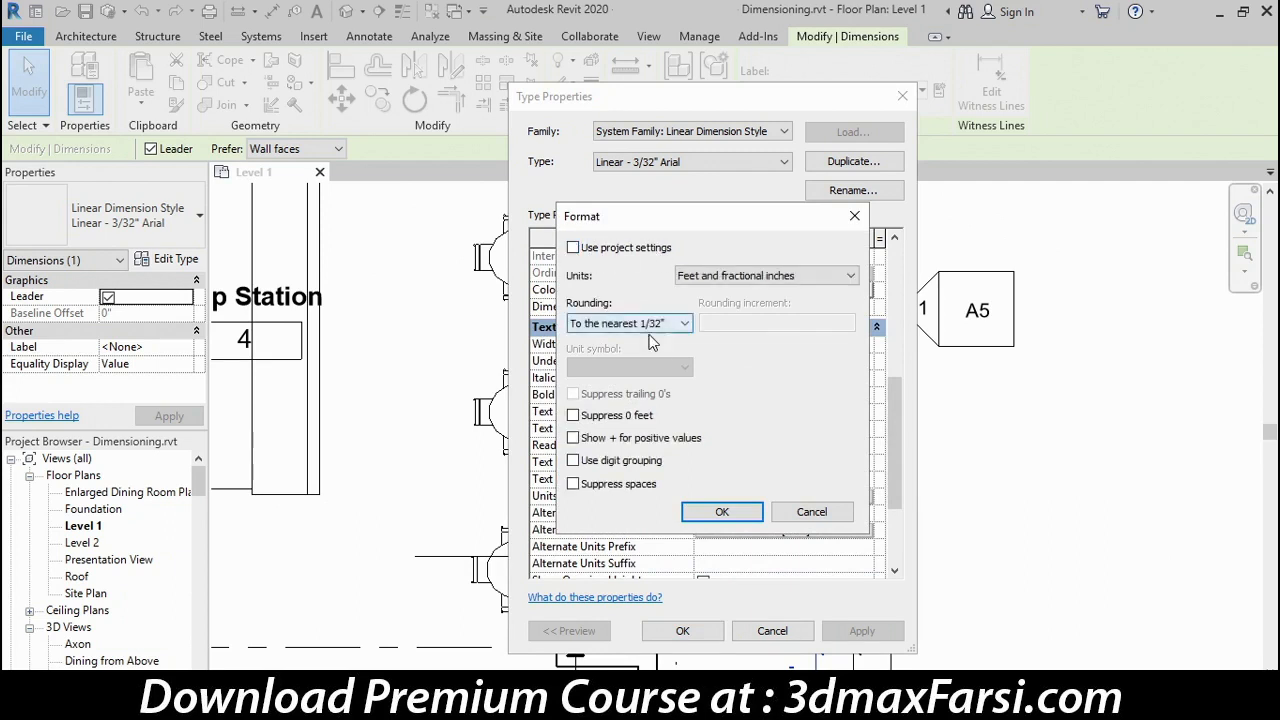
pyautogui.click(572, 415)
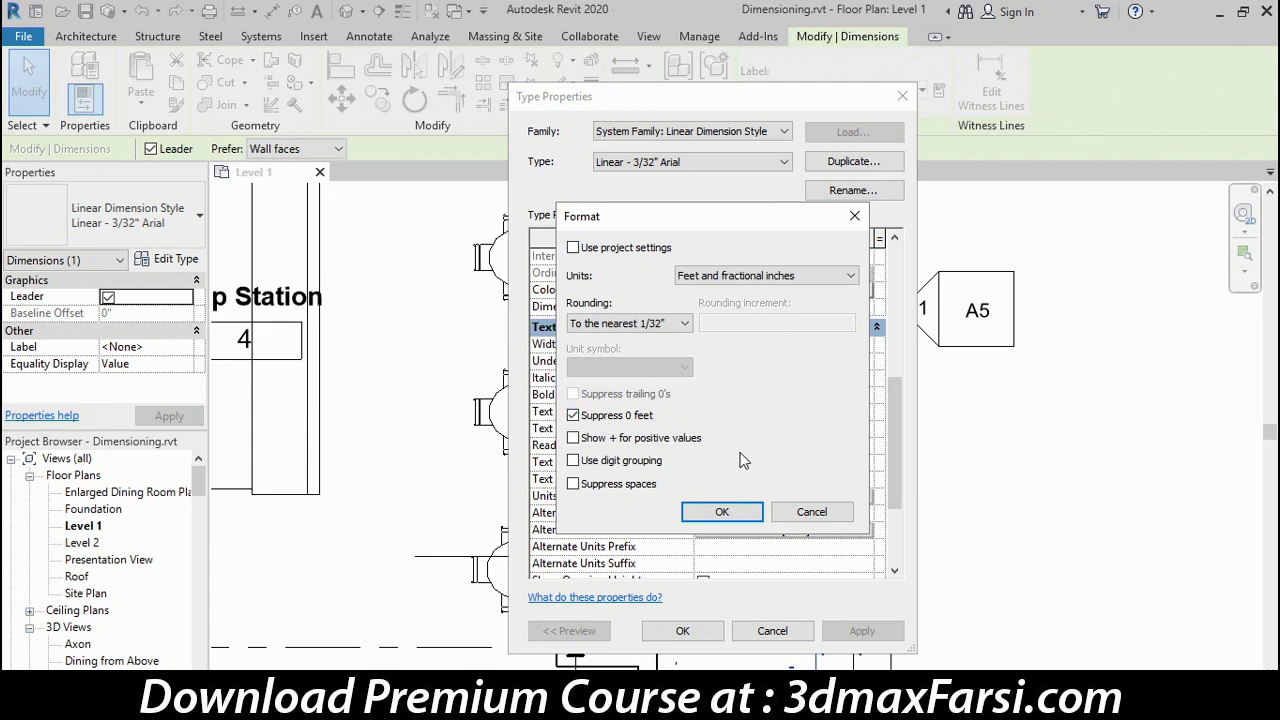
pyautogui.click(740, 512)
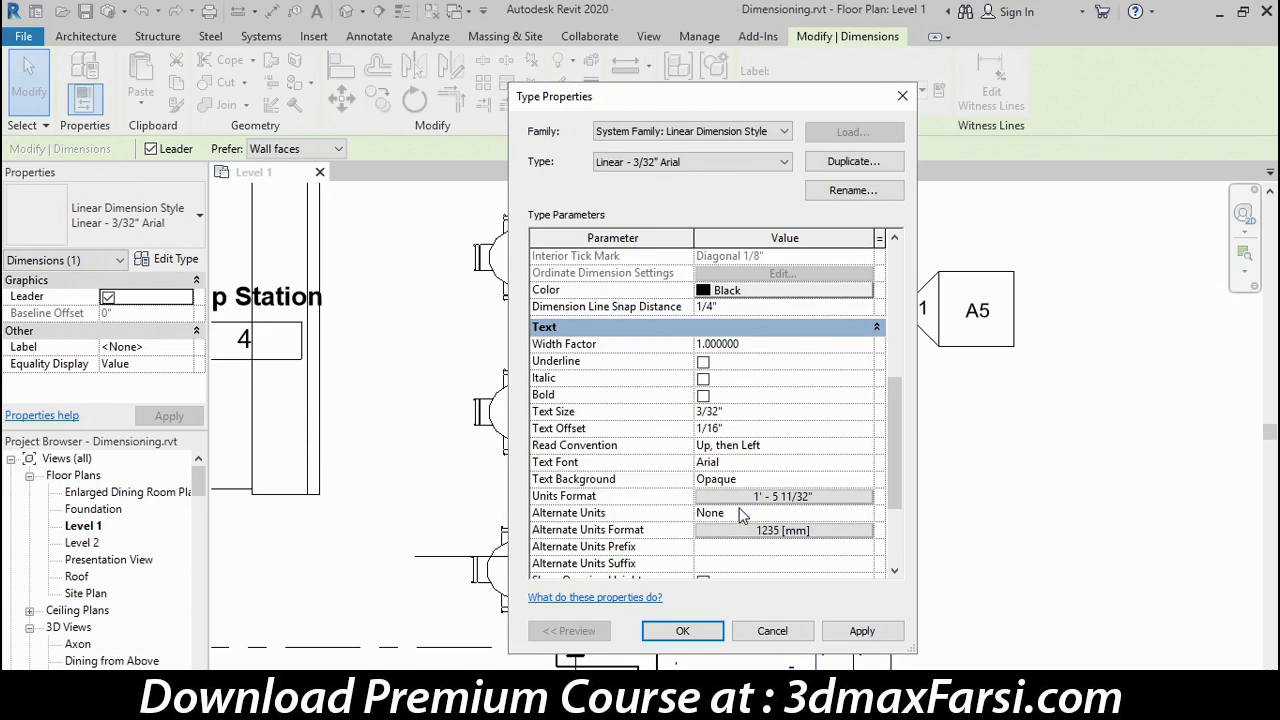
pyautogui.click(682, 630)
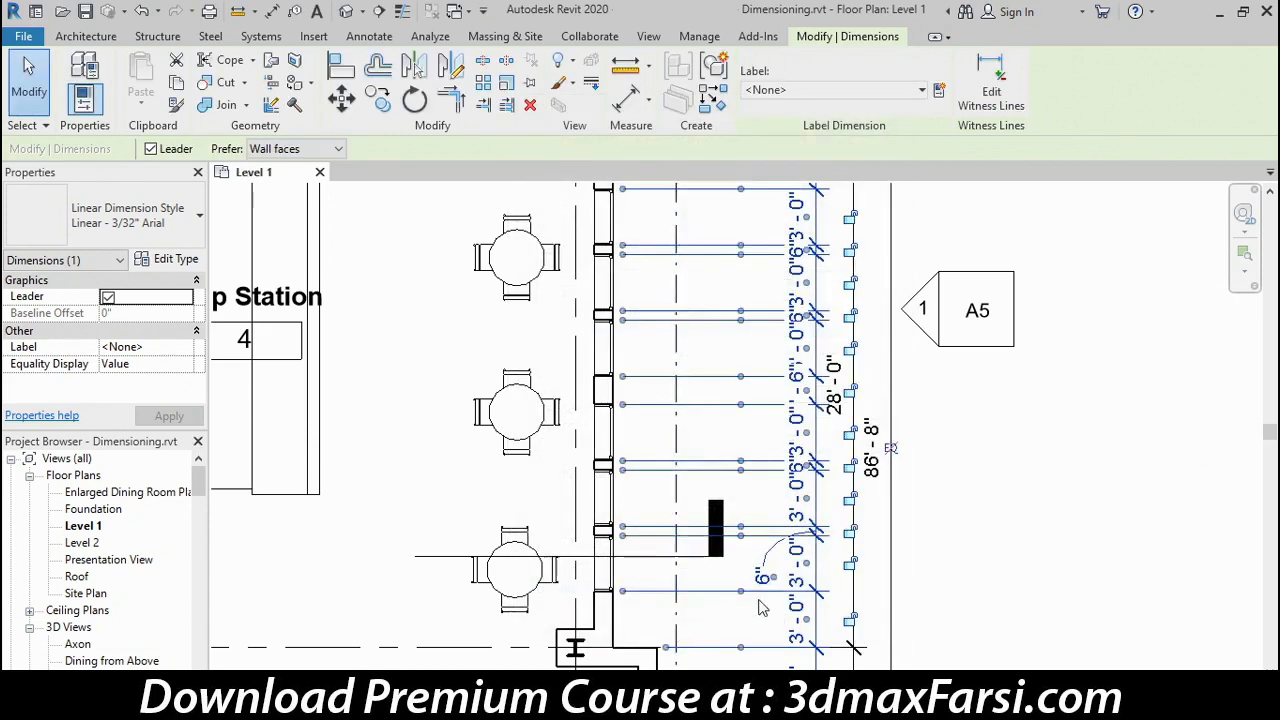
# Adjust the moved 6" text and pull the remaining crowded 6" and 1' - 6" texts off the opening string toward the wall
pyautogui.moveTo(774, 577); pyautogui.dragTo(777, 566)
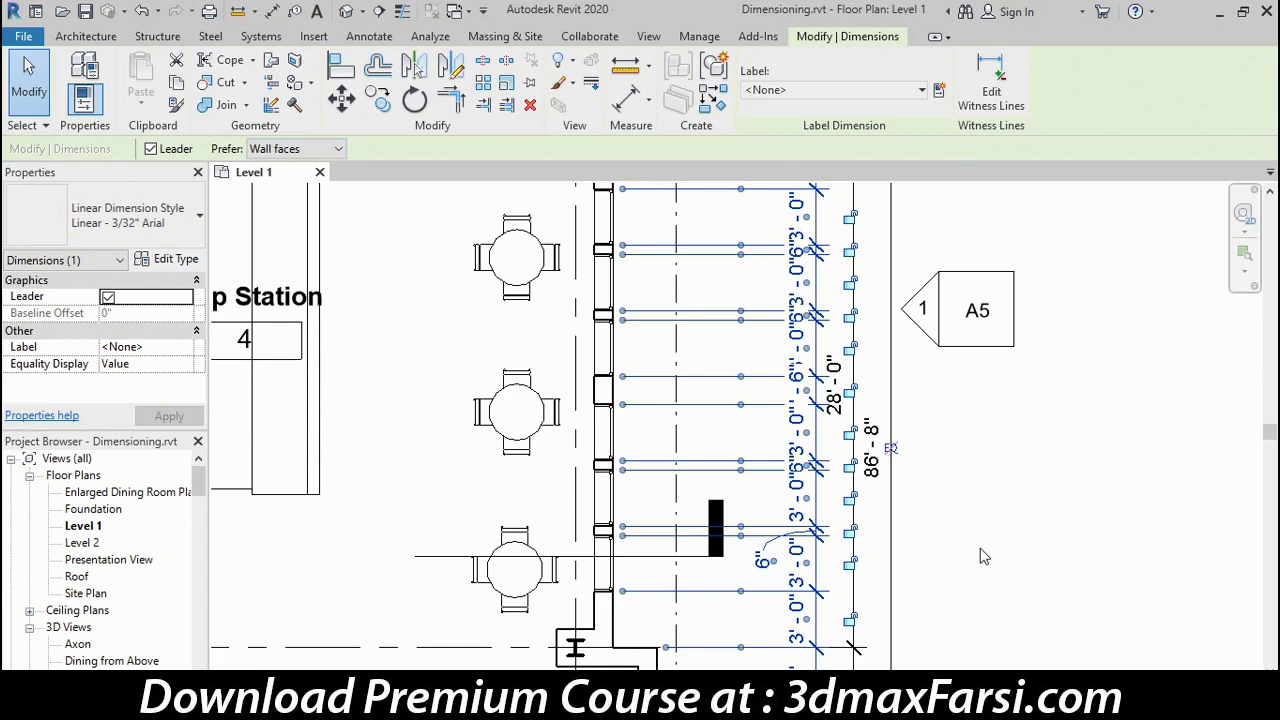
pyautogui.moveTo(795, 482); pyautogui.dragTo(773, 510)
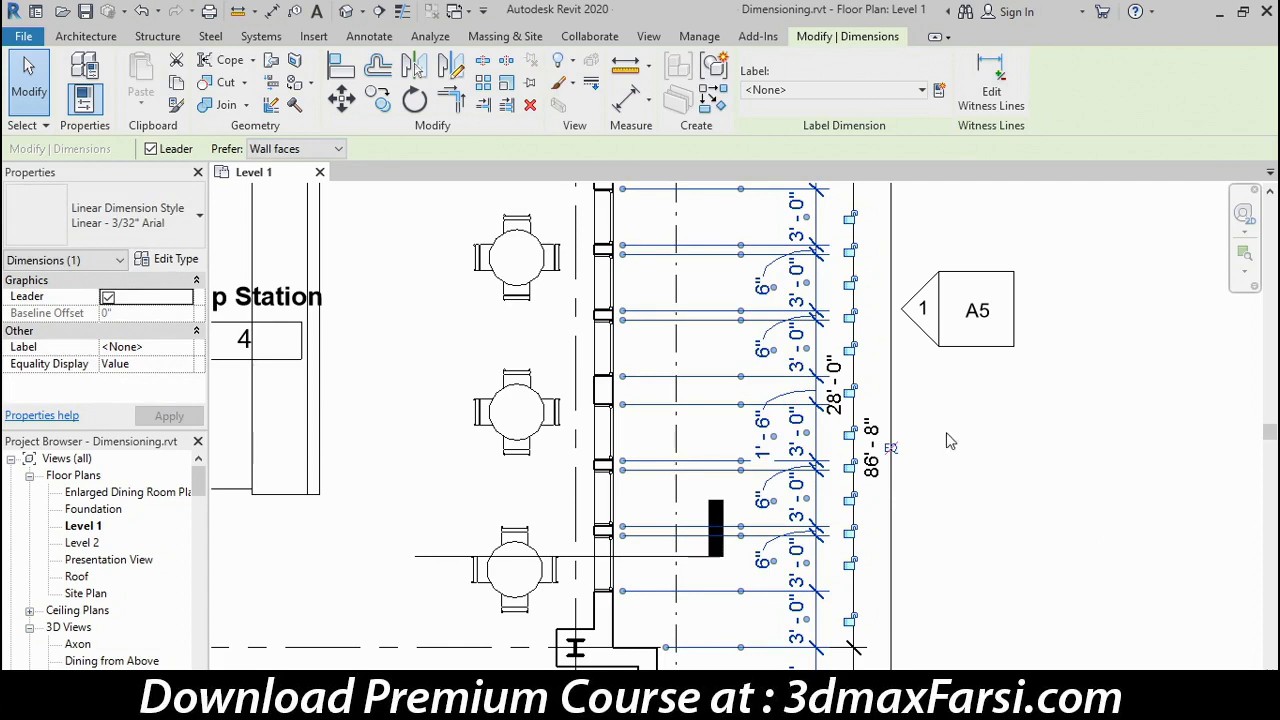
pyautogui.scroll(-4, 950, 441)
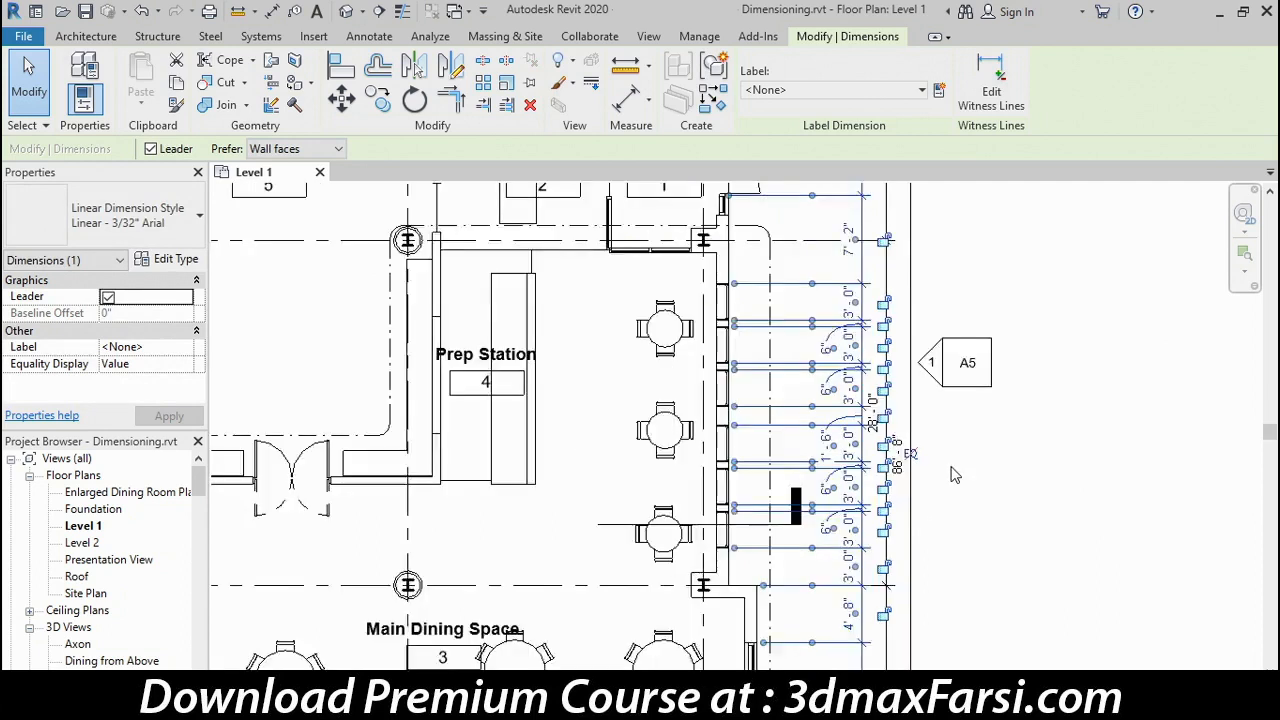
pyautogui.moveTo(957, 505); pyautogui.dragTo(809, 457, button='middle')
pyautogui.click(843, 370)
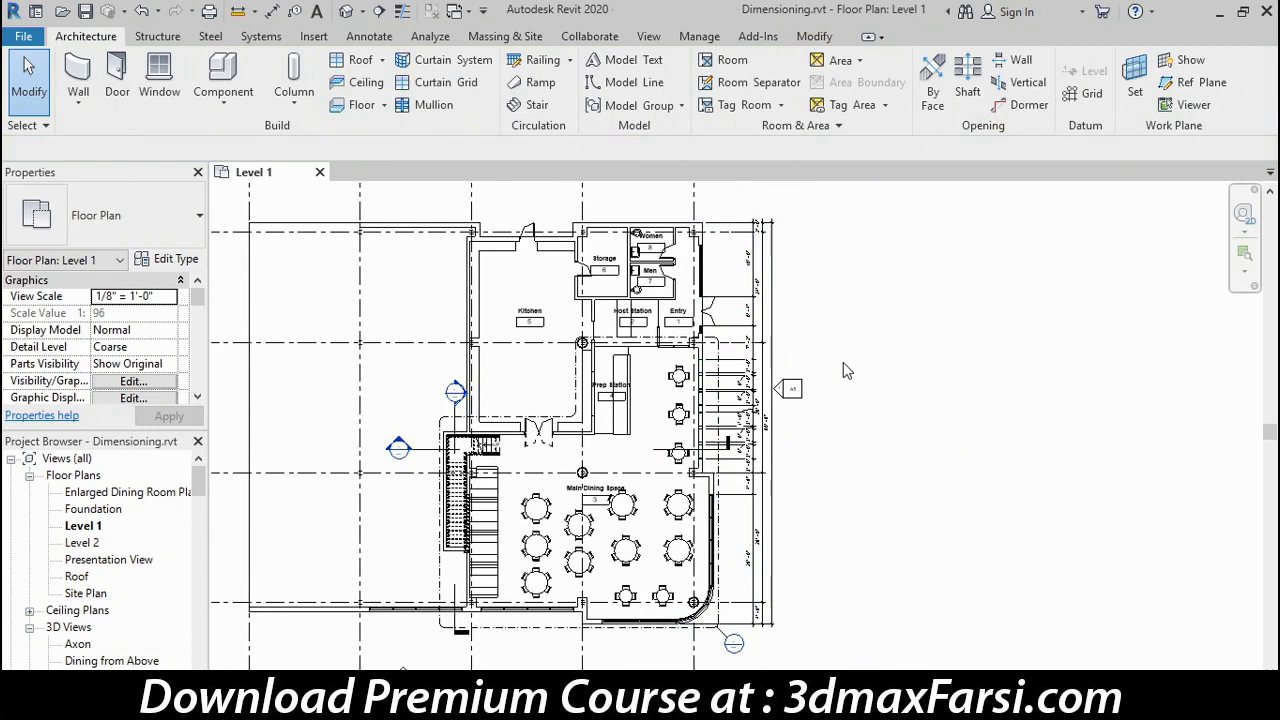
# Start an Aligned dimension with wall faces as the reference and entire walls as the pick option
pyautogui.press('d')
pyautogui.press('i')
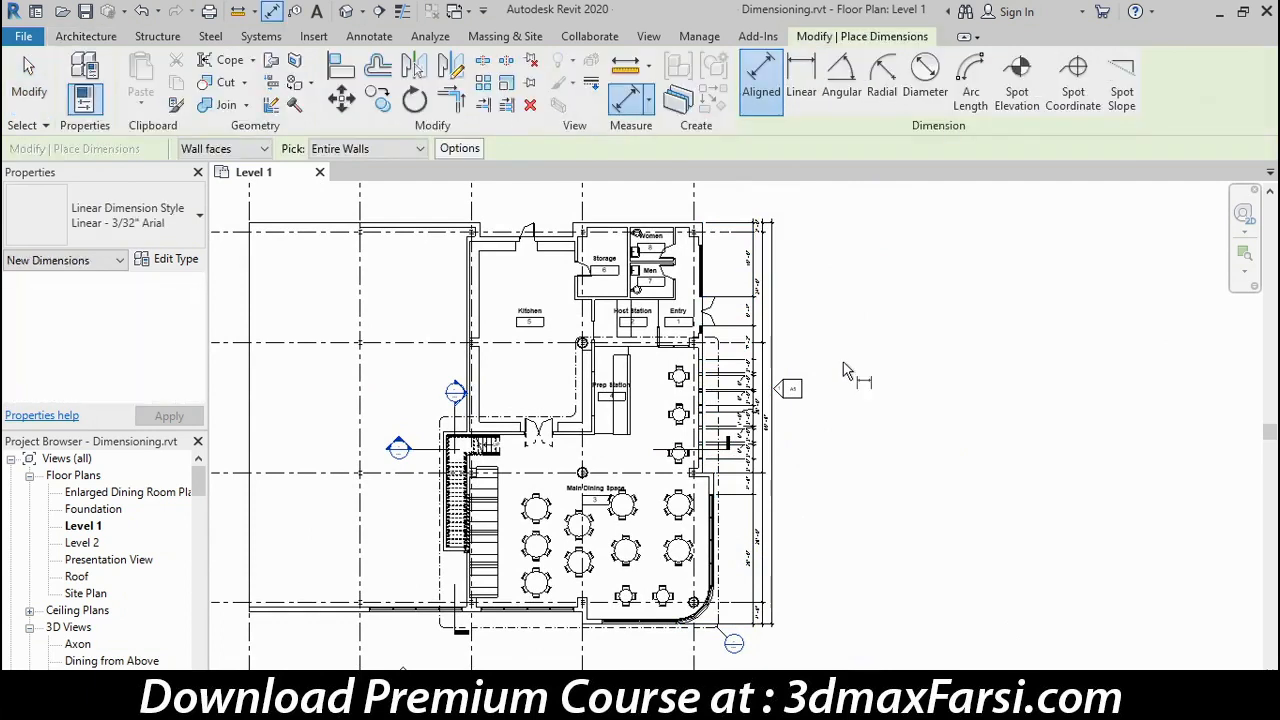